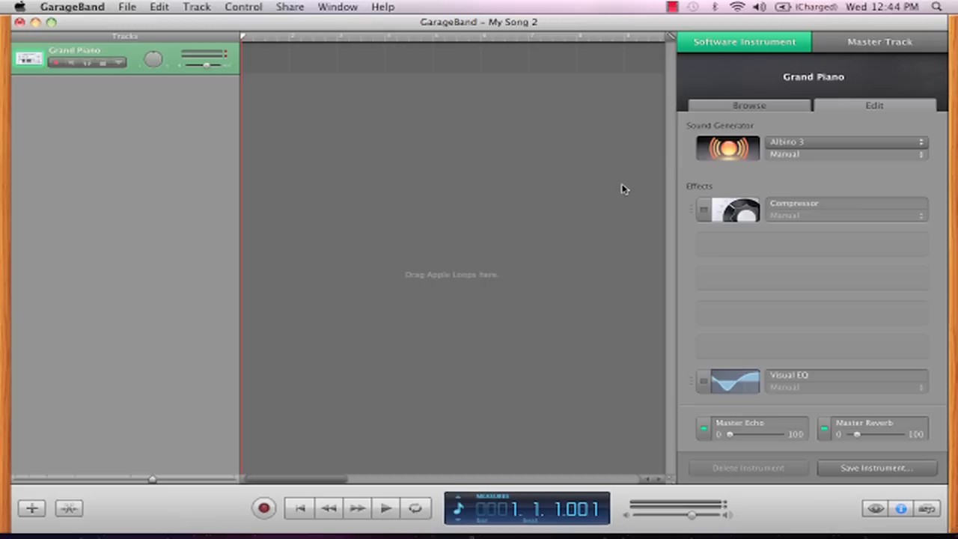
# Set the Grand Piano track's sound generator to Analog Basic
pyautogui.click(849, 142)
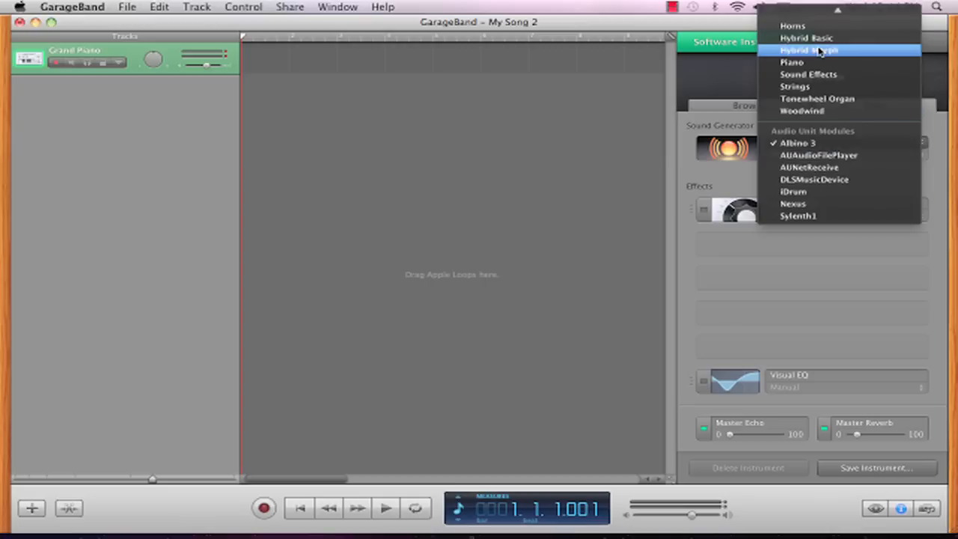
pyautogui.scroll(5, 819, 44)
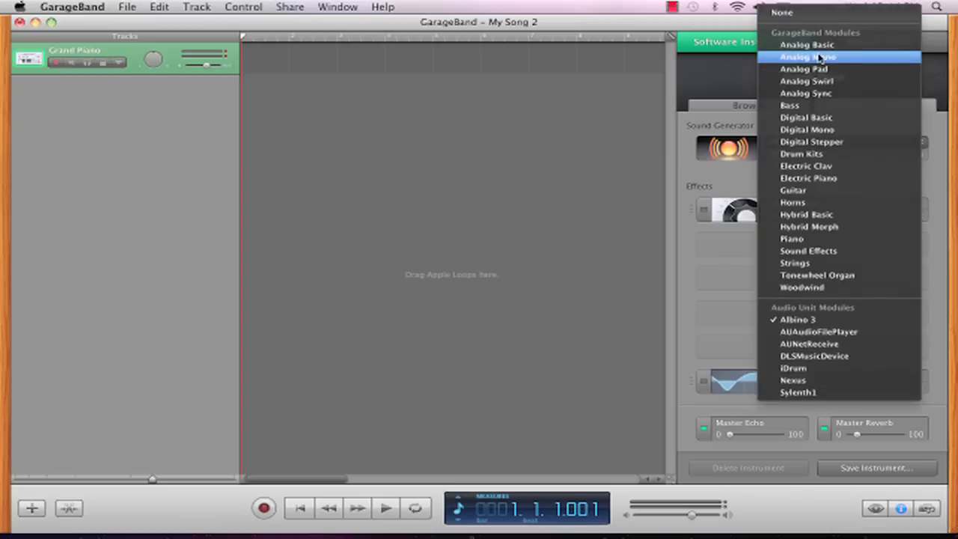
pyautogui.click(818, 45)
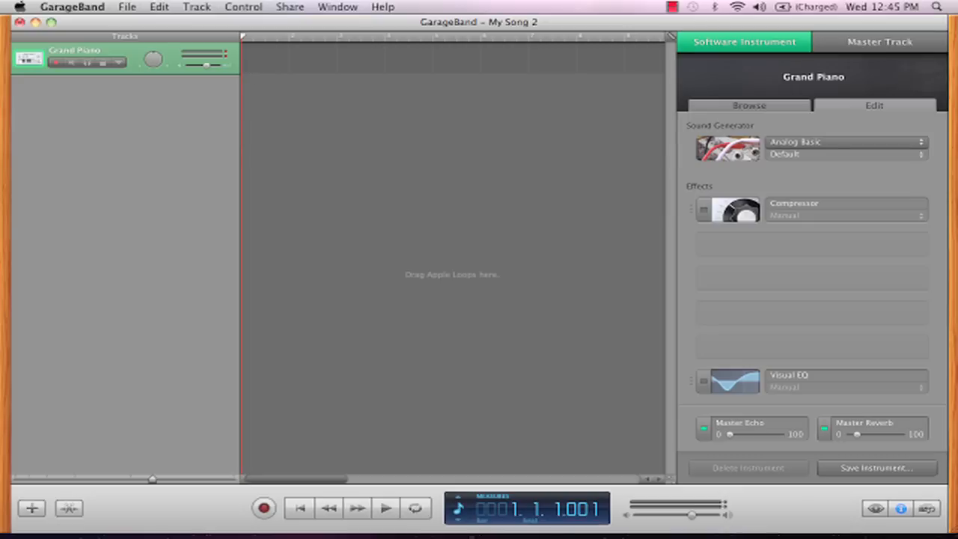
# Open the piano roll editor for the Grand Piano track
pyautogui.click(69, 509)
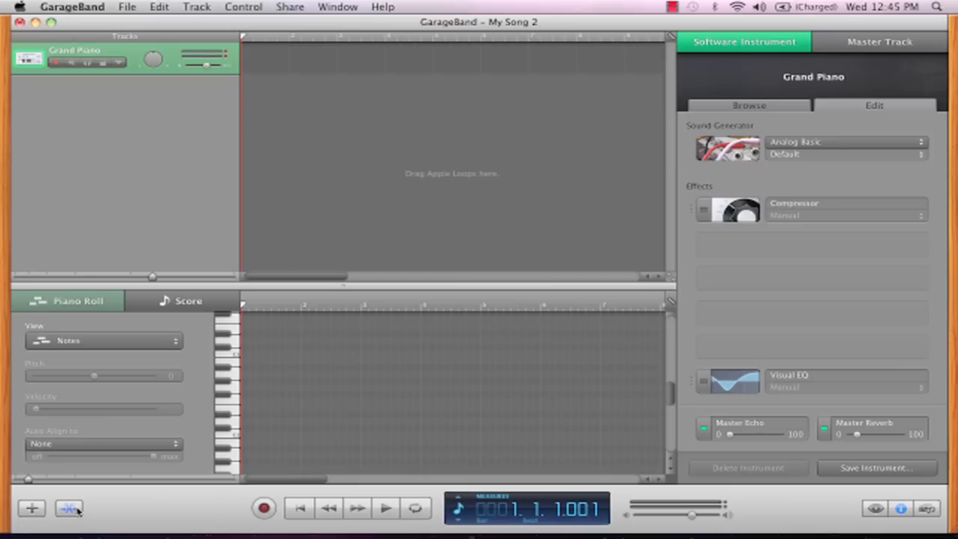
pyautogui.click(255, 382)
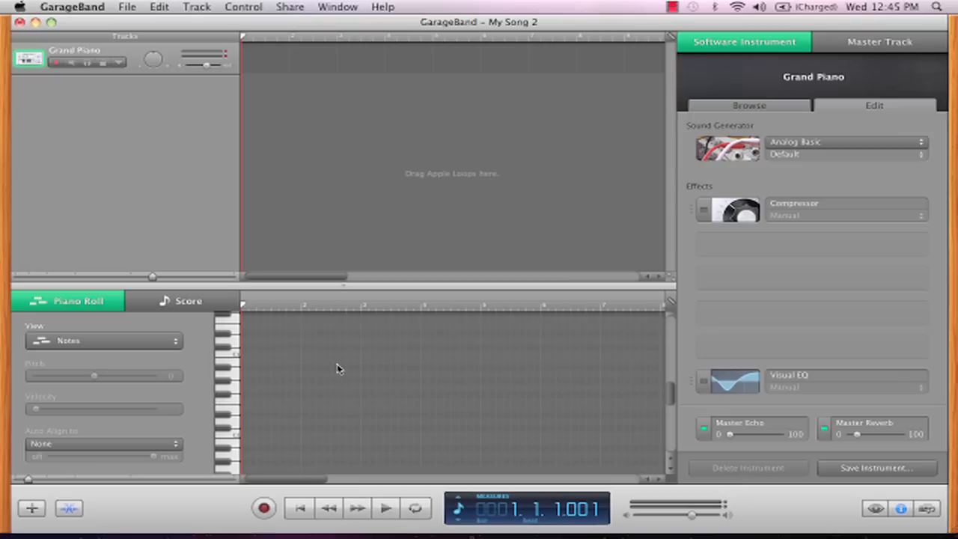
pyautogui.click(248, 67)
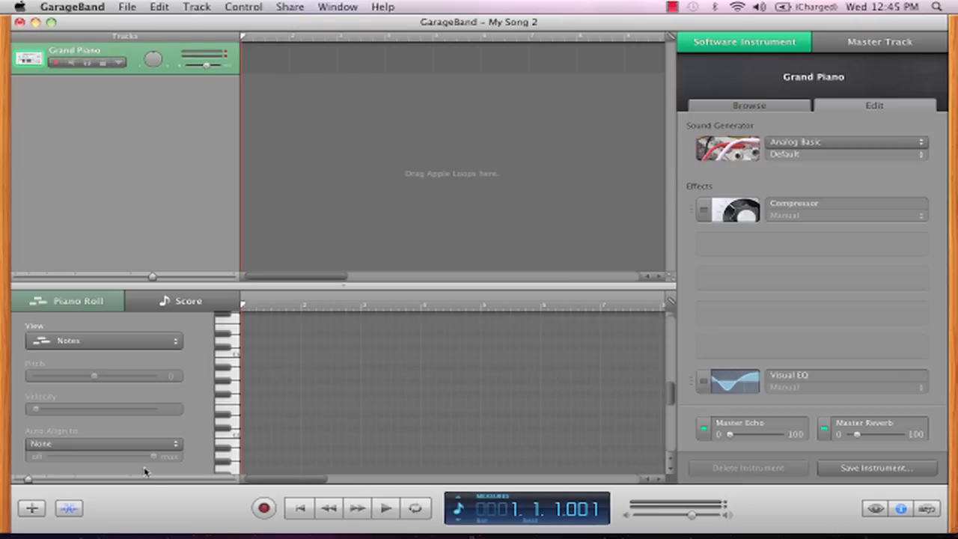
pyautogui.click(264, 508)
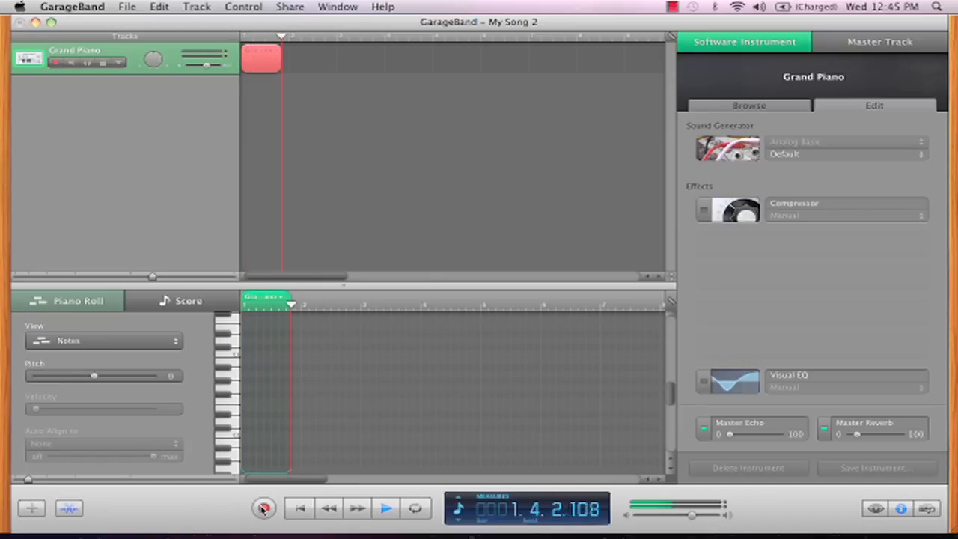
pyautogui.click(264, 508)
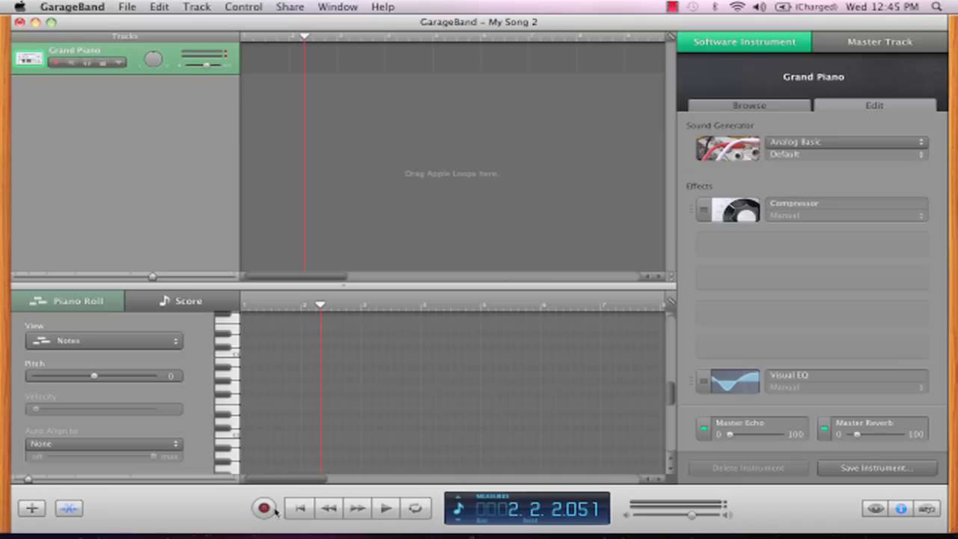
pyautogui.press('Home')
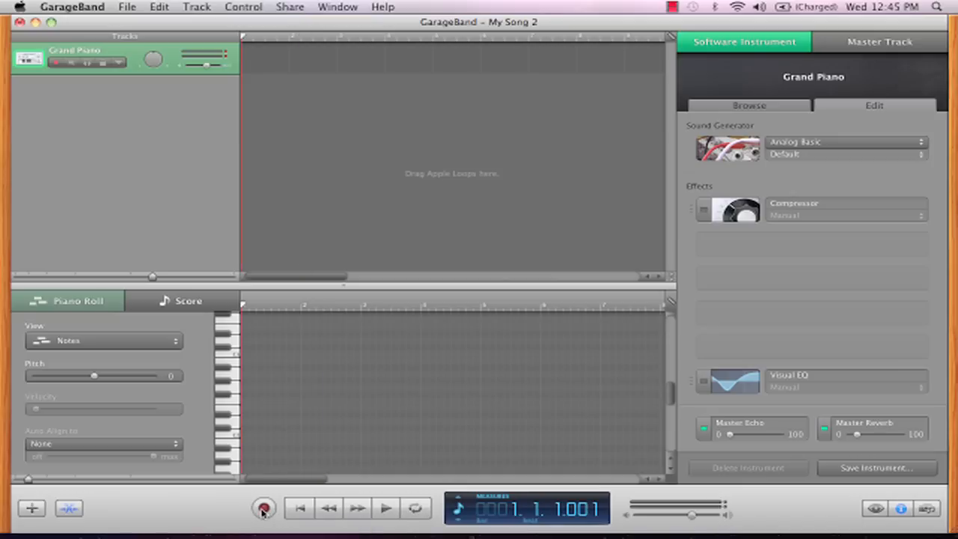
# Record a region about two measures long on the Grand Piano track and move the playhead to measure 3
pyautogui.click(263, 510)
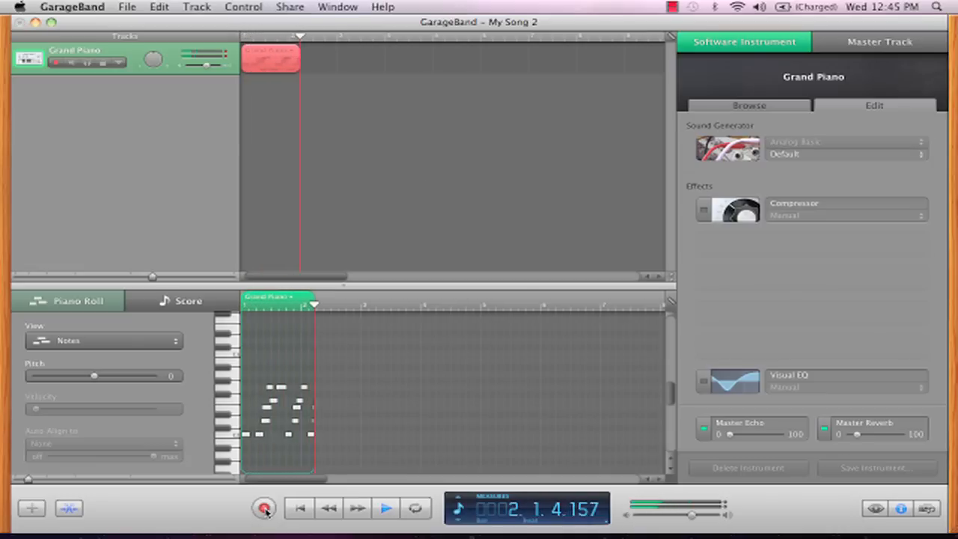
pyautogui.click(264, 509)
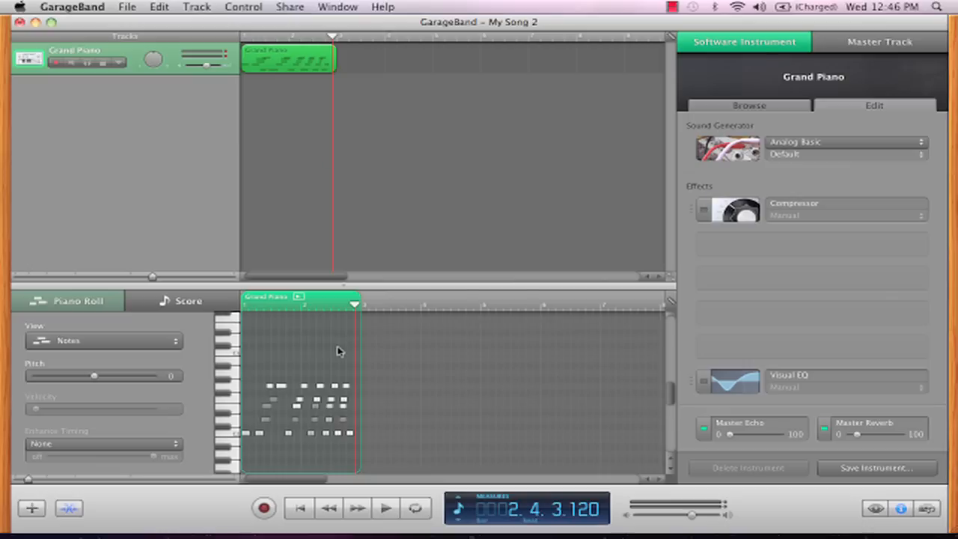
pyautogui.hscroll(3, 339, 351)
pyautogui.hscroll(-3, 339, 349)
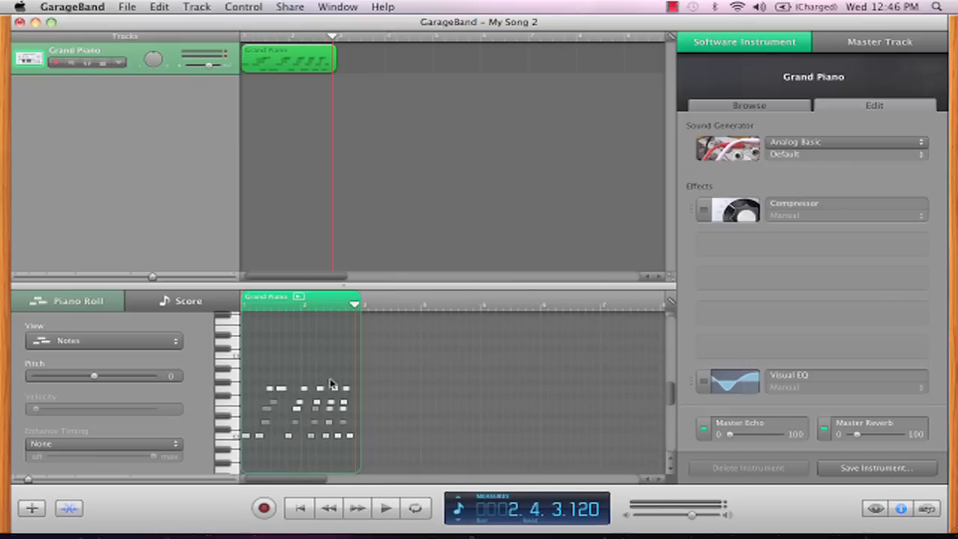
pyautogui.click(364, 462)
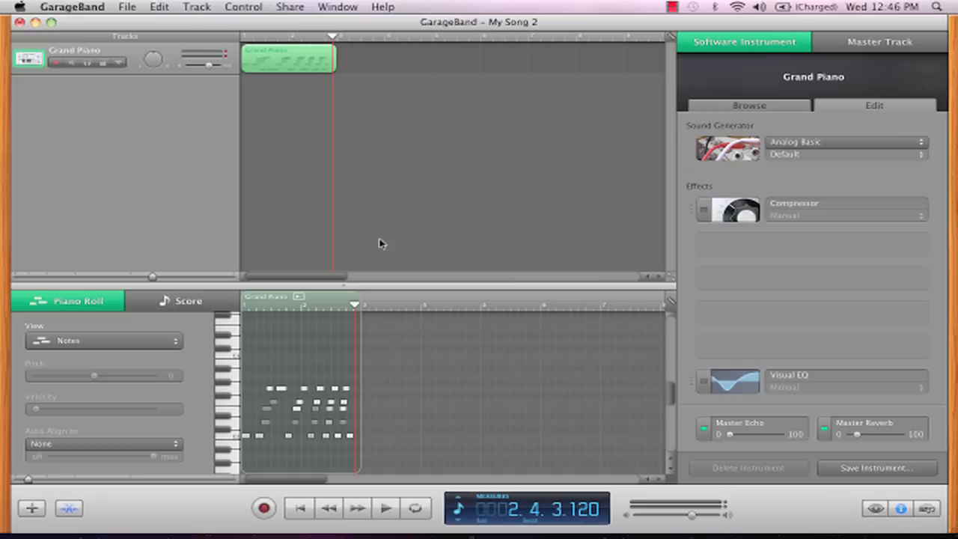
pyautogui.click(362, 303)
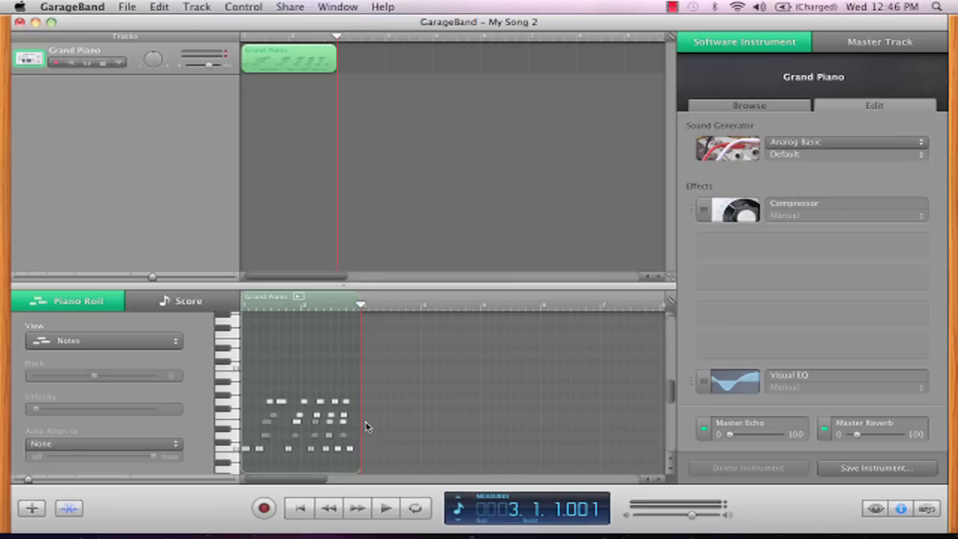
# Raise one of the recorded upper notes to G#2 and delete all notes in the region
pyautogui.click(271, 403)
pyautogui.moveTo(271, 403); pyautogui.dragTo(270, 395)
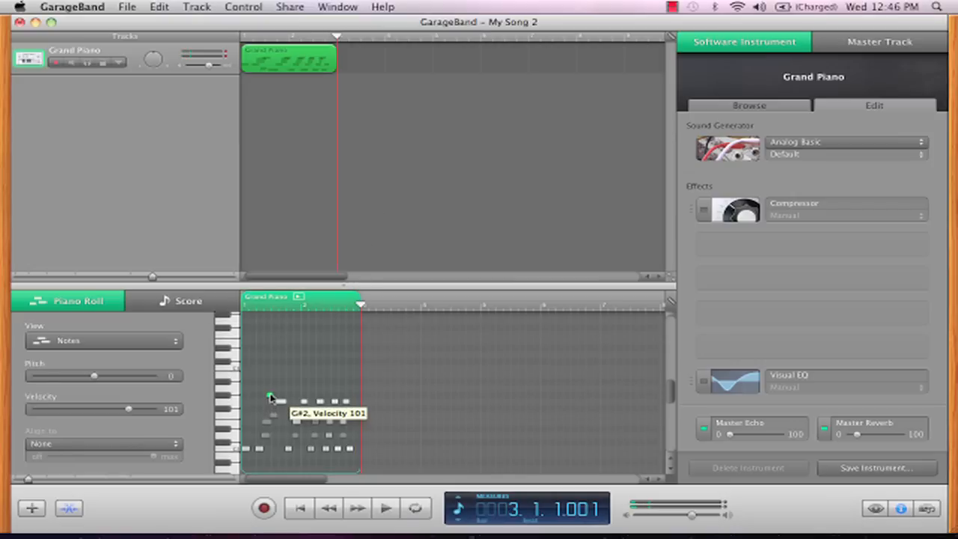
pyautogui.click(346, 396)
pyautogui.moveTo(347, 398); pyautogui.dragTo(220, 464)
pyautogui.press('Delete')
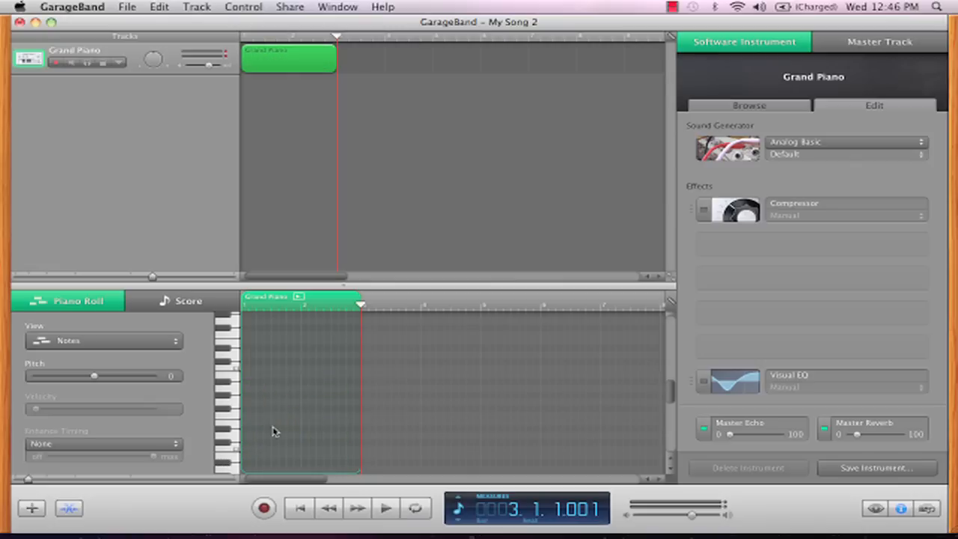
# Draw eight notes across the empty two-measure region in the piano roll and play back its end
pyautogui.keyDown('super'); pyautogui.click(250, 428); pyautogui.keyUp('super')
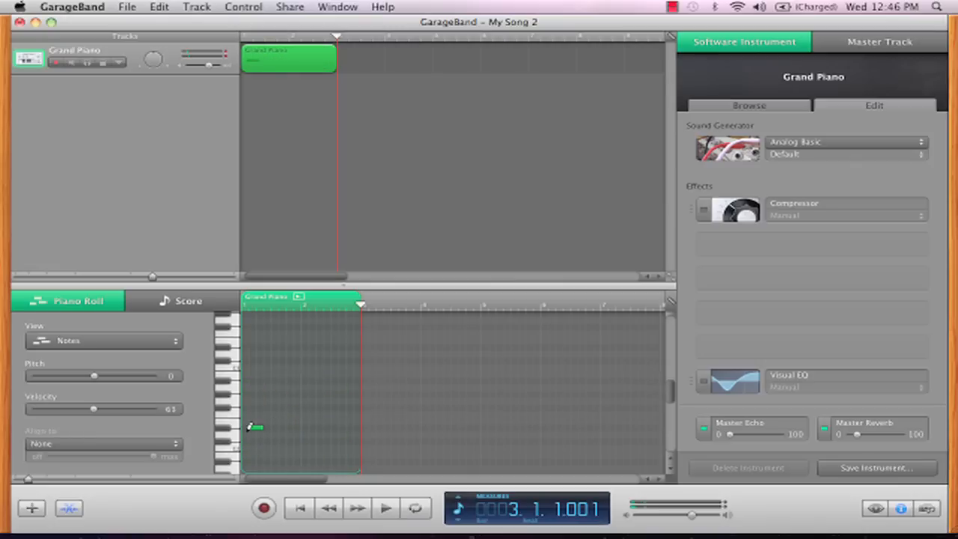
pyautogui.keyDown('super'); pyautogui.click(273, 421); pyautogui.keyUp('super')
pyautogui.keyDown('super'); pyautogui.click(274, 414); pyautogui.keyUp('super')
pyautogui.keyDown('super'); pyautogui.click(296, 407); pyautogui.keyUp('super')
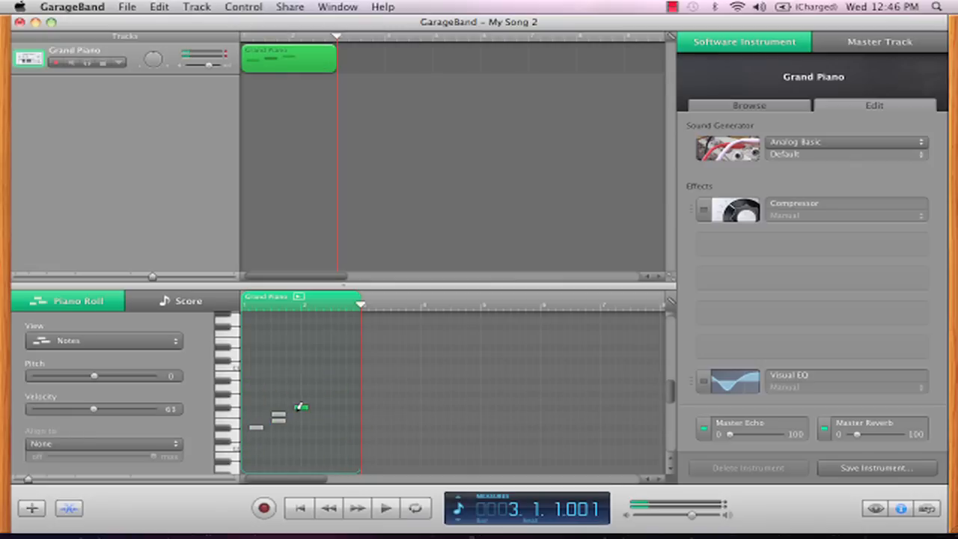
pyautogui.keyDown('super'); pyautogui.click(304, 414); pyautogui.keyUp('super')
pyautogui.keyDown('super'); pyautogui.click(325, 420); pyautogui.keyUp('super')
pyautogui.keyDown('super'); pyautogui.click(333, 408); pyautogui.keyUp('super')
pyautogui.keyDown('super'); pyautogui.click(348, 394); pyautogui.keyUp('super')
pyautogui.moveTo(359, 302)
pyautogui.mouseDown()
pyautogui.moveTo(332, 299)
pyautogui.moveTo(344, 300)
pyautogui.mouseUp()
pyautogui.press('space')
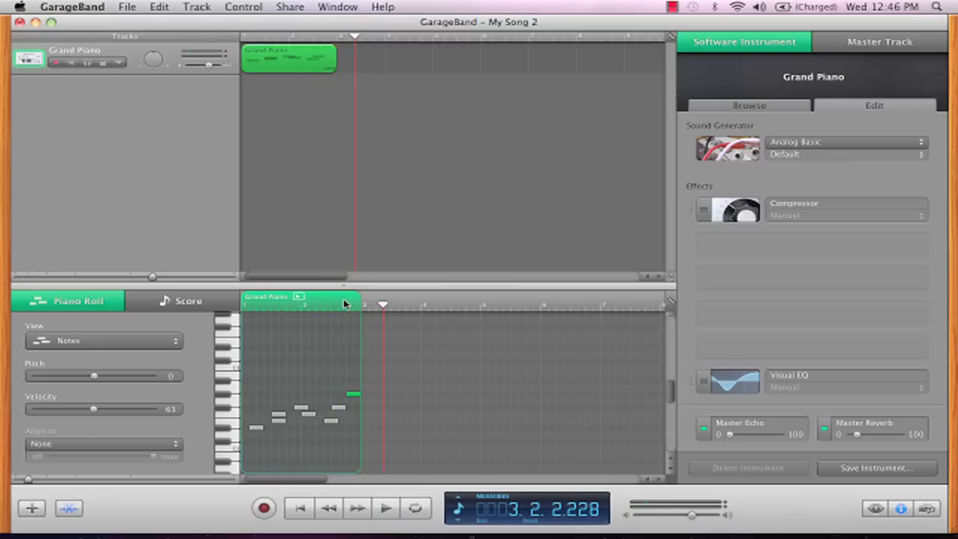
# Delete the last drawn note and remove the whole region from the Grand Piano track
pyautogui.press('BackSpace')
pyautogui.click(316, 61)
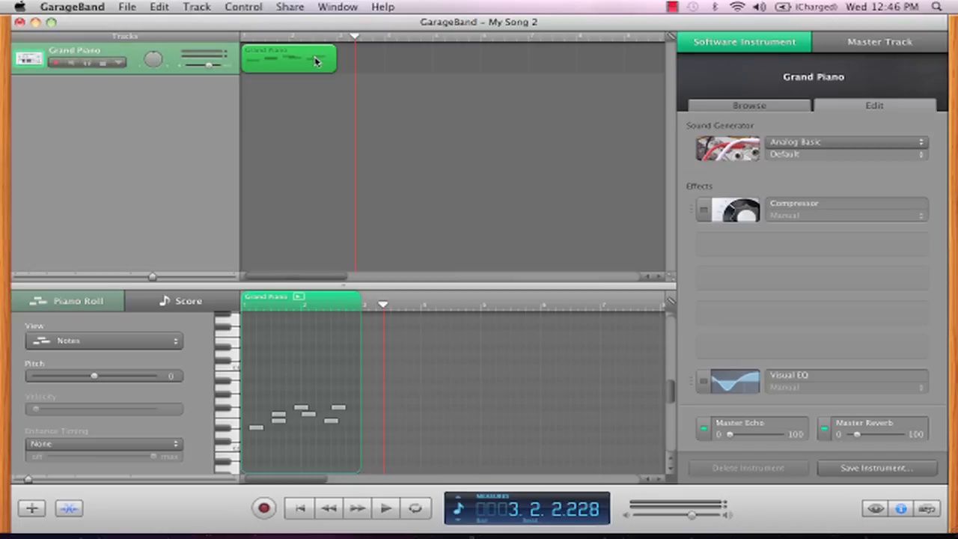
pyautogui.press('BackSpace')
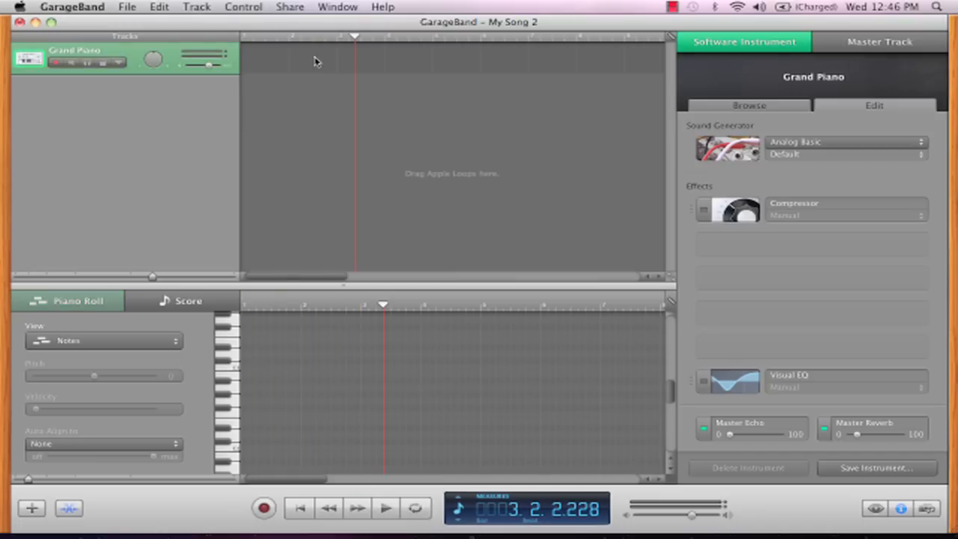
# Create an empty region at the start of the Grand Piano track, hide the editor and extend the region to three measures
pyautogui.keyDown('super'); pyautogui.click(247, 58); pyautogui.keyUp('super')
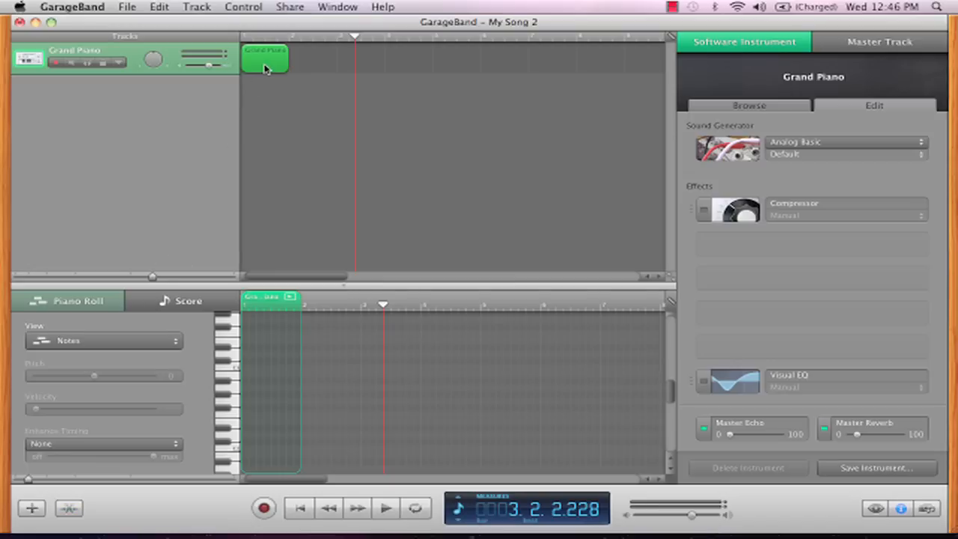
pyautogui.press('e')
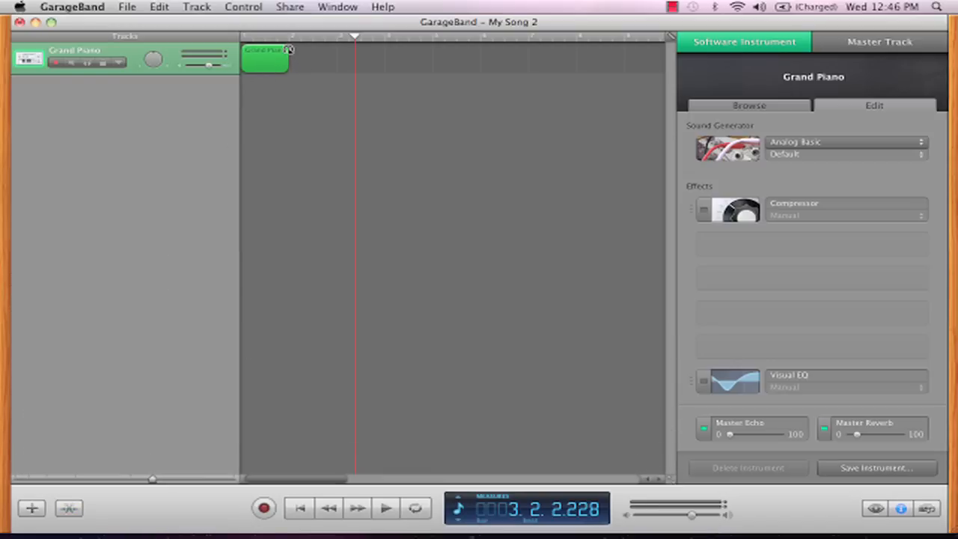
pyautogui.moveTo(289, 48)
pyautogui.mouseDown()
pyautogui.moveTo(544, 44)
pyautogui.moveTo(289, 45)
pyautogui.mouseUp()
pyautogui.moveTo(288, 63); pyautogui.dragTo(387, 60)
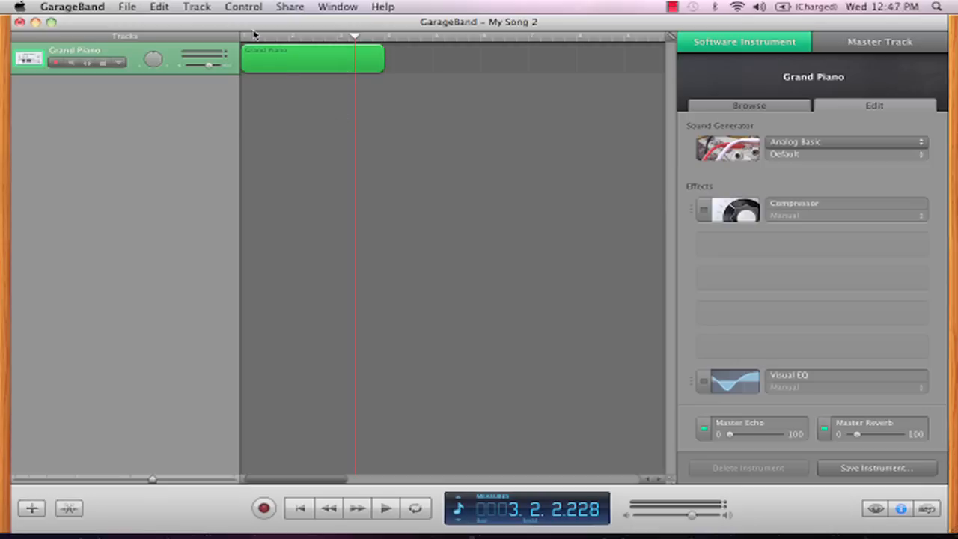
# Open the empty region in the piano roll and extend it to four measures
pyautogui.doubleClick(260, 63)
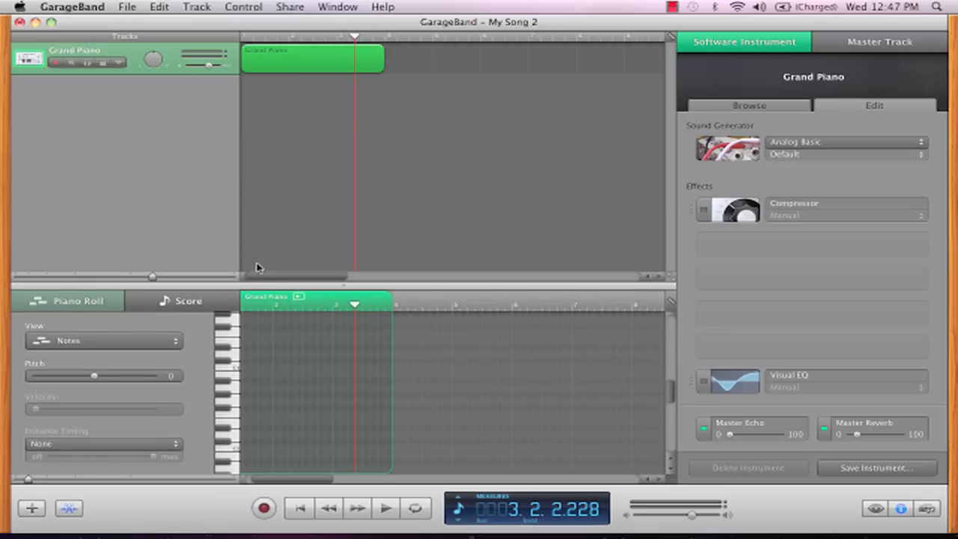
pyautogui.hscroll(-3, 339, 409)
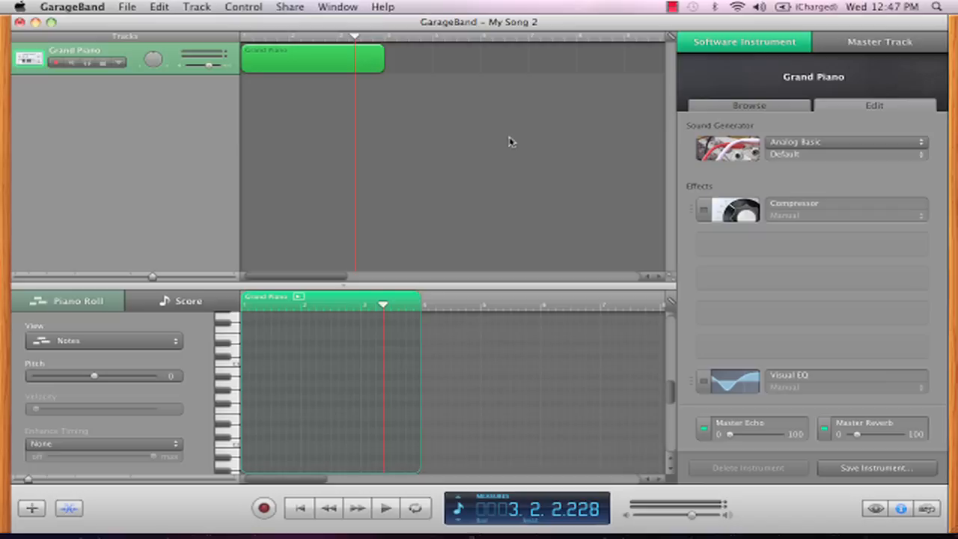
pyautogui.click(386, 69)
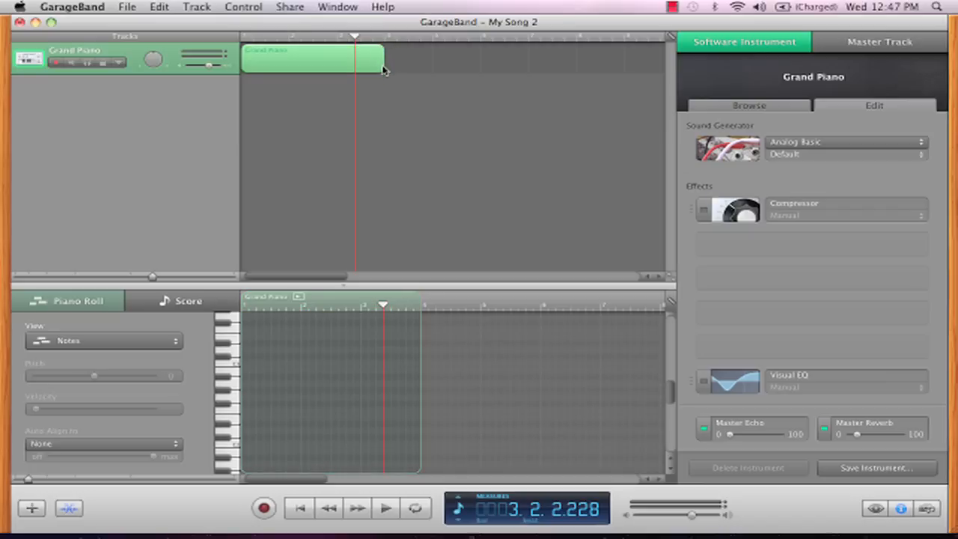
pyautogui.moveTo(380, 67); pyautogui.dragTo(432, 67)
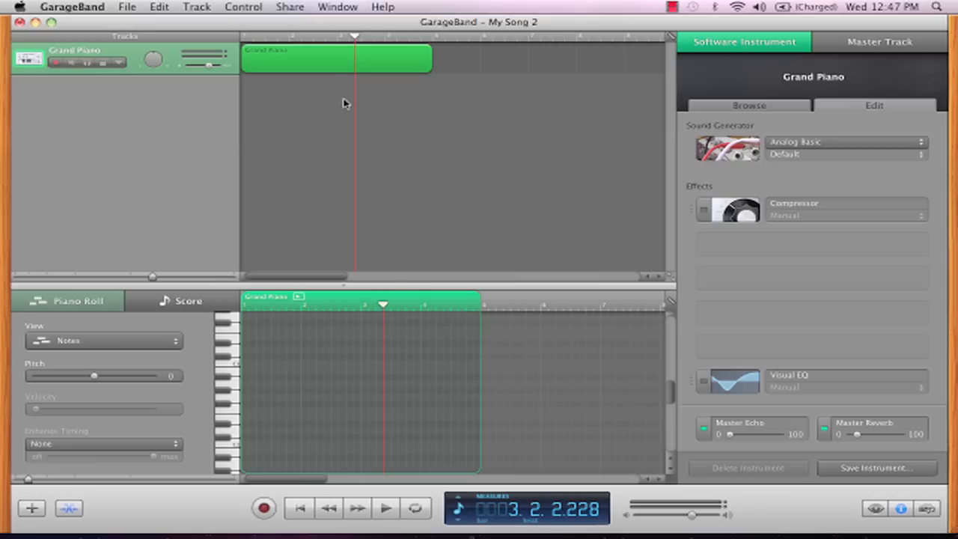
pyautogui.press('super+e')
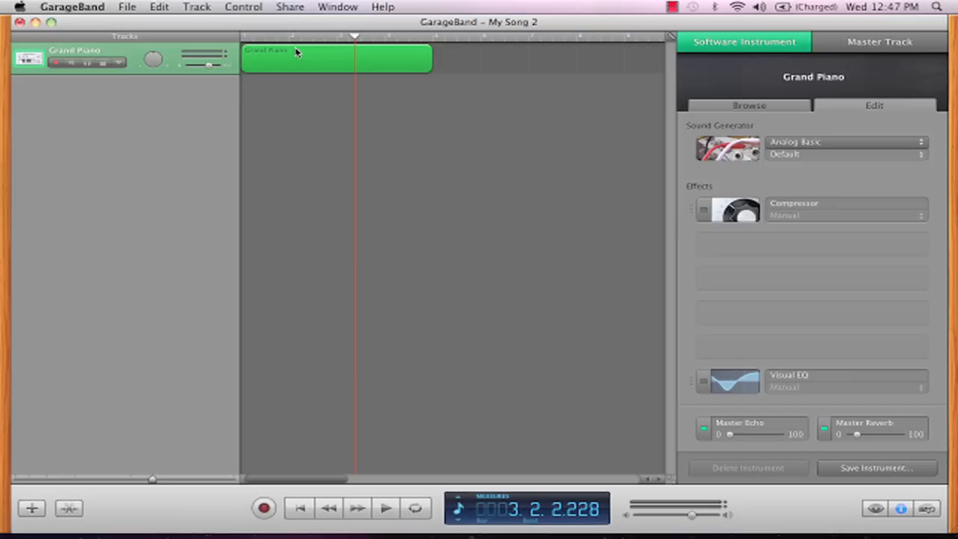
pyautogui.press('super+e')
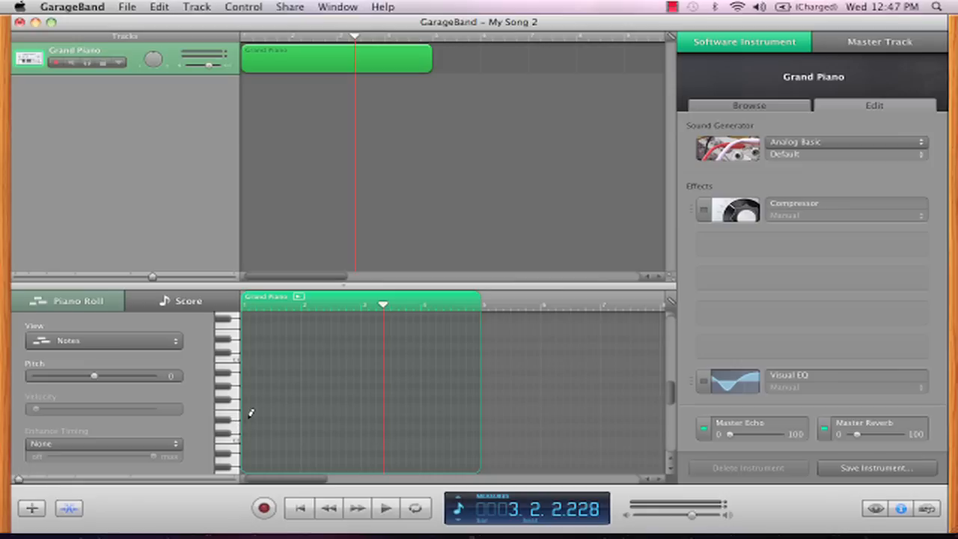
# Draw eight notes rising in pitch across the four-measure region in the piano roll
pyautogui.click(248, 426)
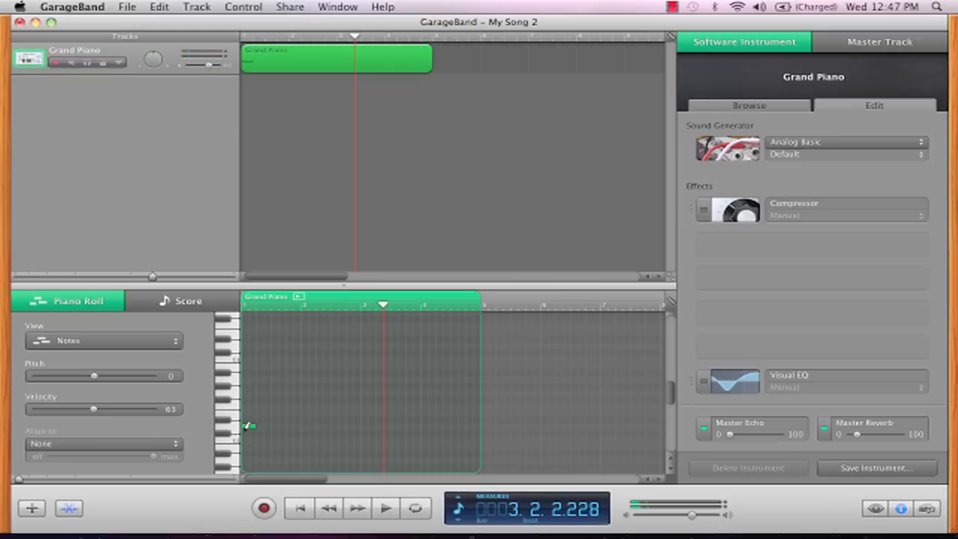
pyautogui.click(274, 412)
pyautogui.click(297, 406)
pyautogui.click(304, 392)
pyautogui.click(348, 378)
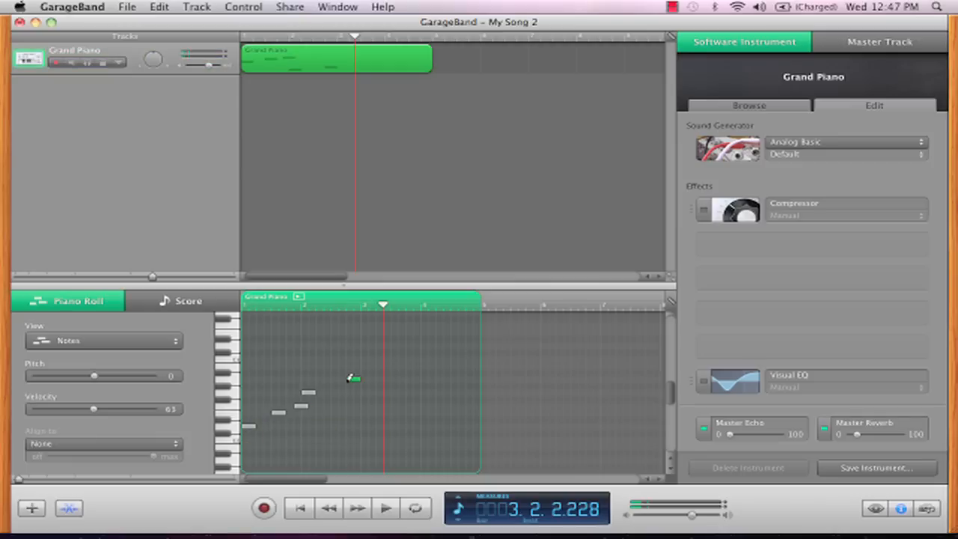
pyautogui.click(370, 358)
pyautogui.click(414, 345)
pyautogui.click(450, 332)
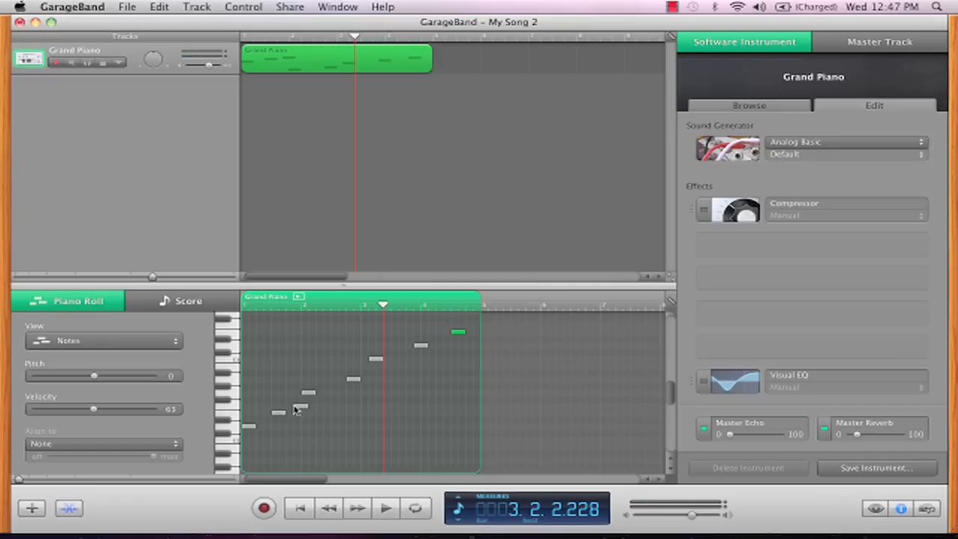
# Shift the third note slightly earlier, lengthen the fourth note to about three beats, and play back the song
pyautogui.moveTo(300, 408); pyautogui.dragTo(292, 411)
pyautogui.moveTo(93, 411); pyautogui.dragTo(83, 410)
pyautogui.moveTo(314, 391); pyautogui.dragTo(348, 393)
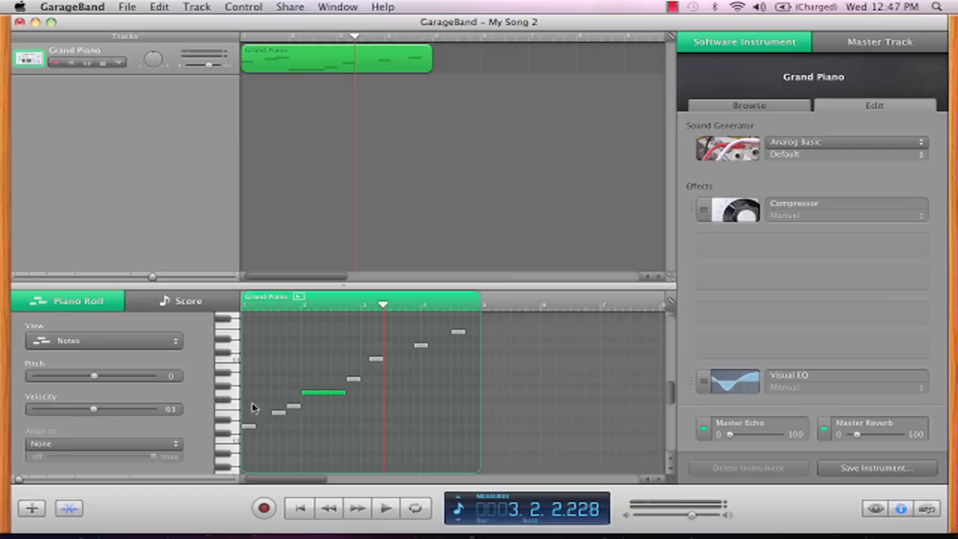
pyautogui.press('space')
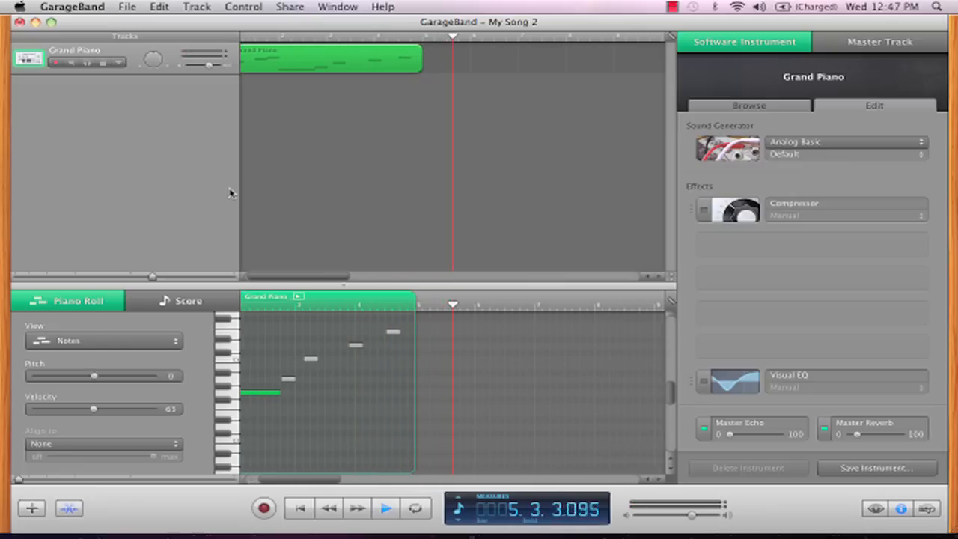
# Stop playback, delete the long fourth note and undo the deletion
pyautogui.press('space')
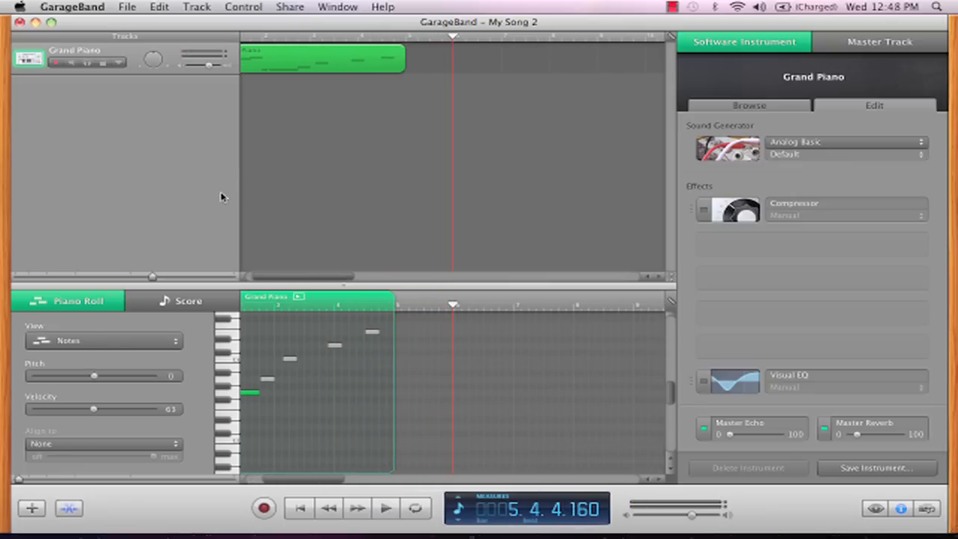
pyautogui.press('Delete')
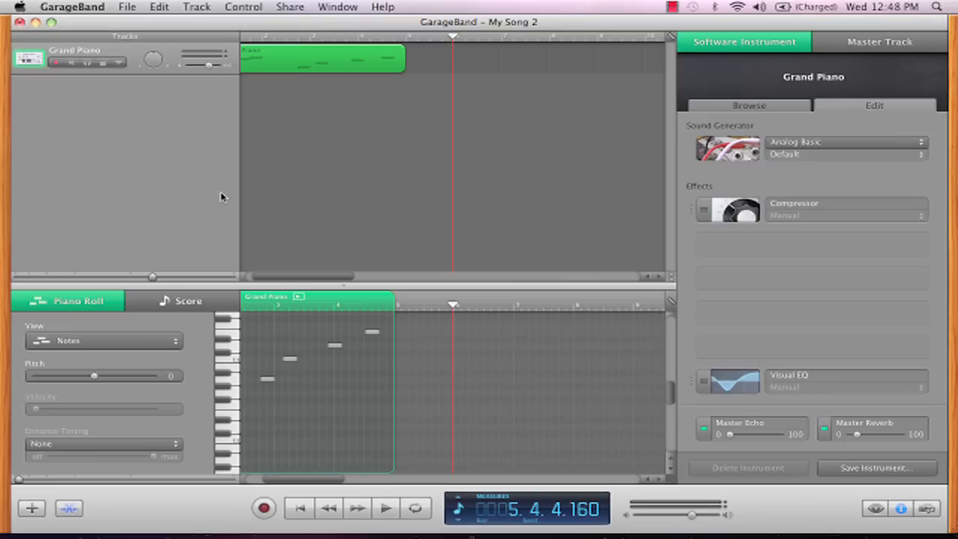
pyautogui.press('super+z')
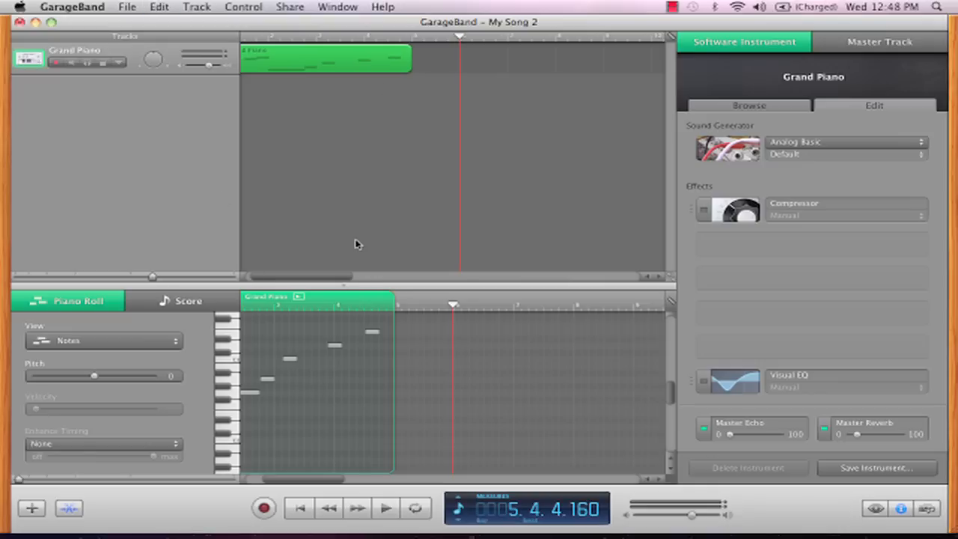
# Turn on looping, set the cycle region to the first two measures and play the loop
pyautogui.click(419, 509)
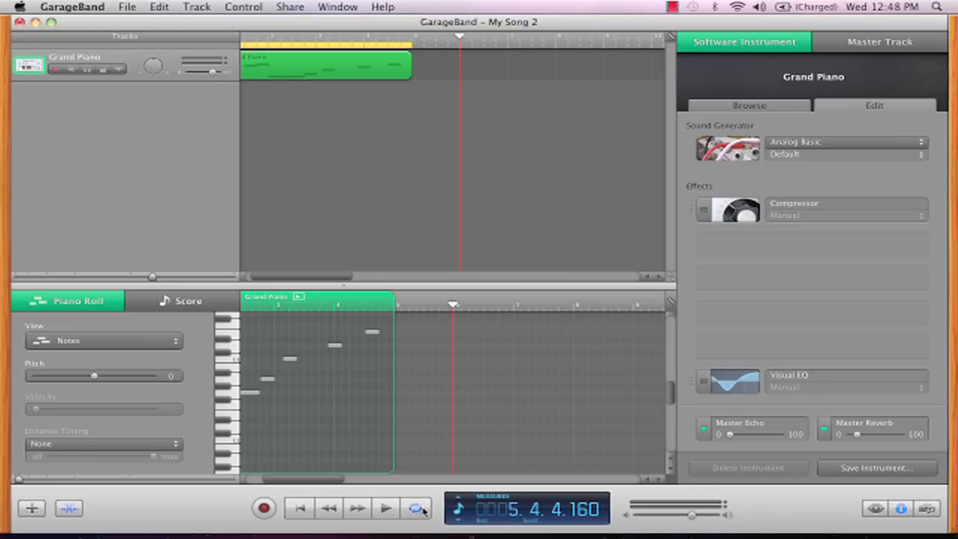
pyautogui.hscroll(-2, 471, 148)
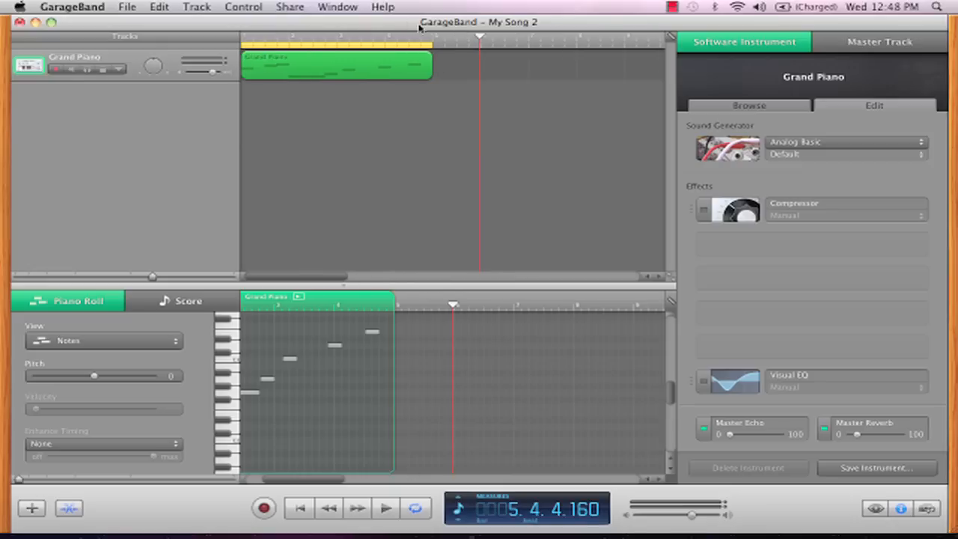
pyautogui.moveTo(435, 49); pyautogui.dragTo(241, 47)
pyautogui.moveTo(443, 45); pyautogui.dragTo(333, 48)
pyautogui.press('space')
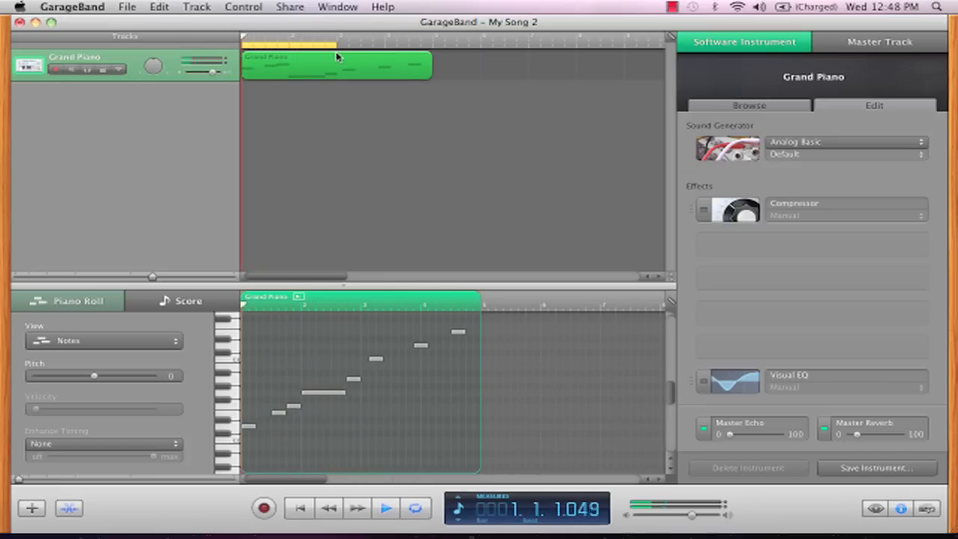
pyautogui.press('space')
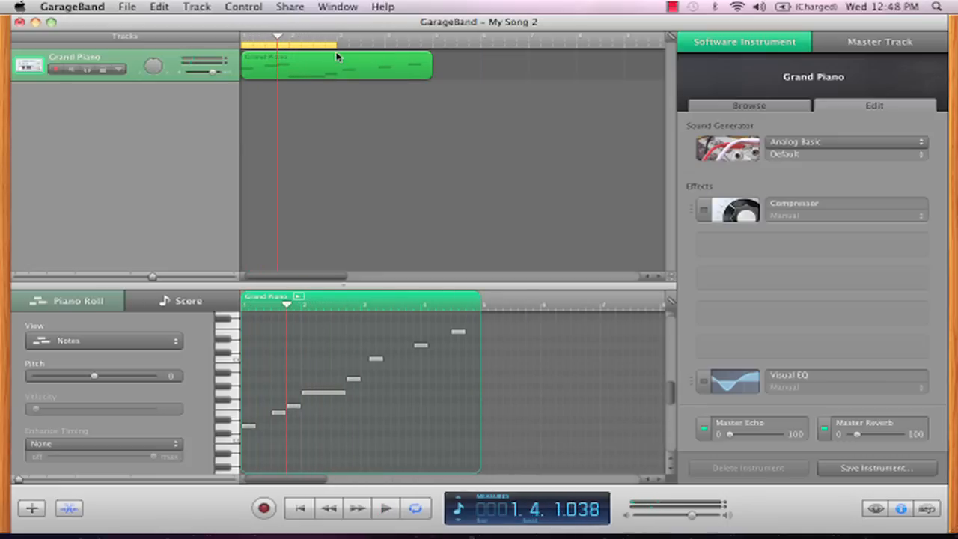
# Shorten the cycle region to the first measure and play the loop from the start
pyautogui.moveTo(337, 45); pyautogui.dragTo(289, 42)
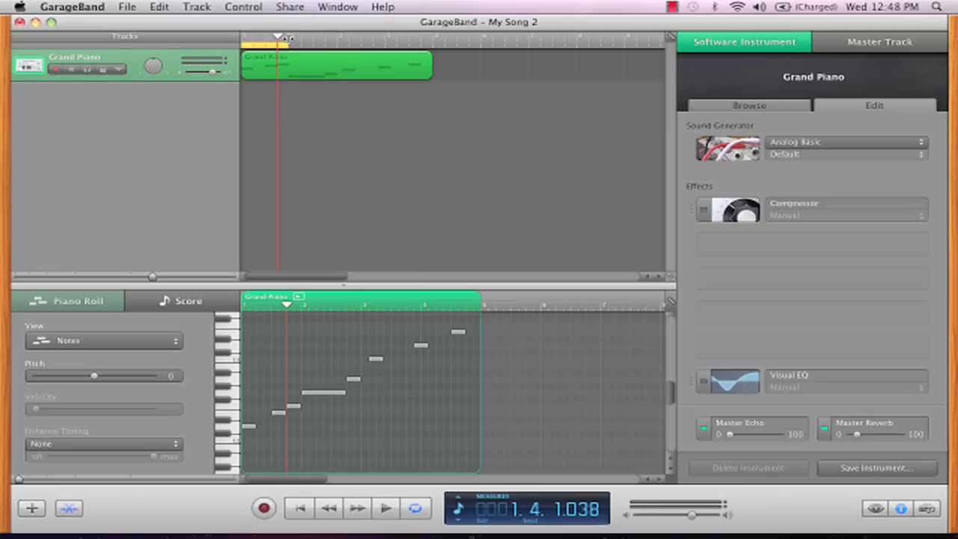
pyautogui.click(344, 142)
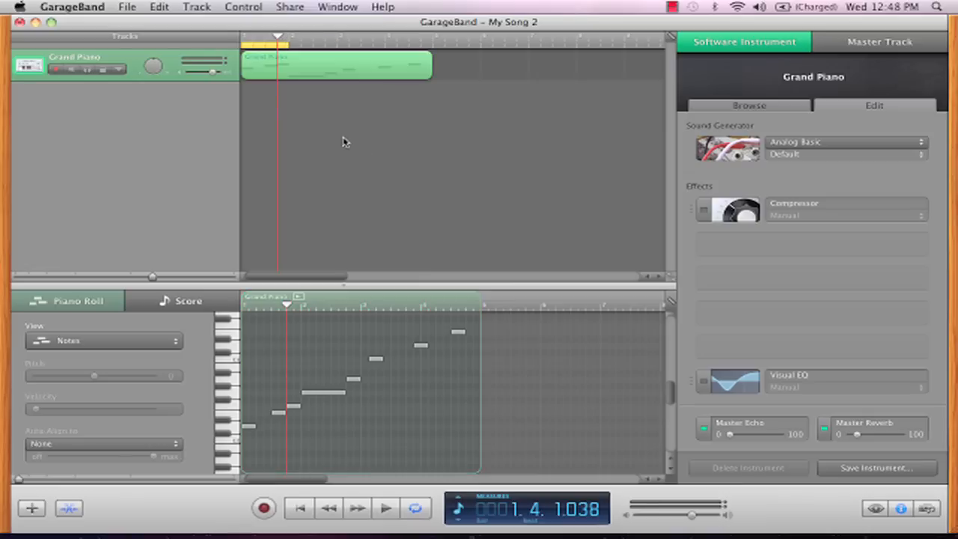
pyautogui.click(271, 73)
pyautogui.moveTo(278, 38); pyautogui.dragTo(230, 37)
pyautogui.press('space')
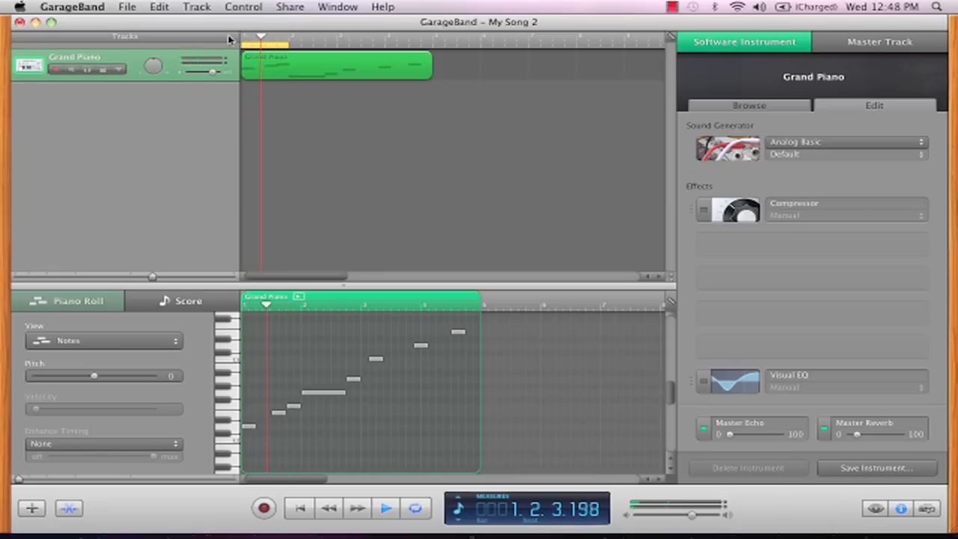
pyautogui.press('space')
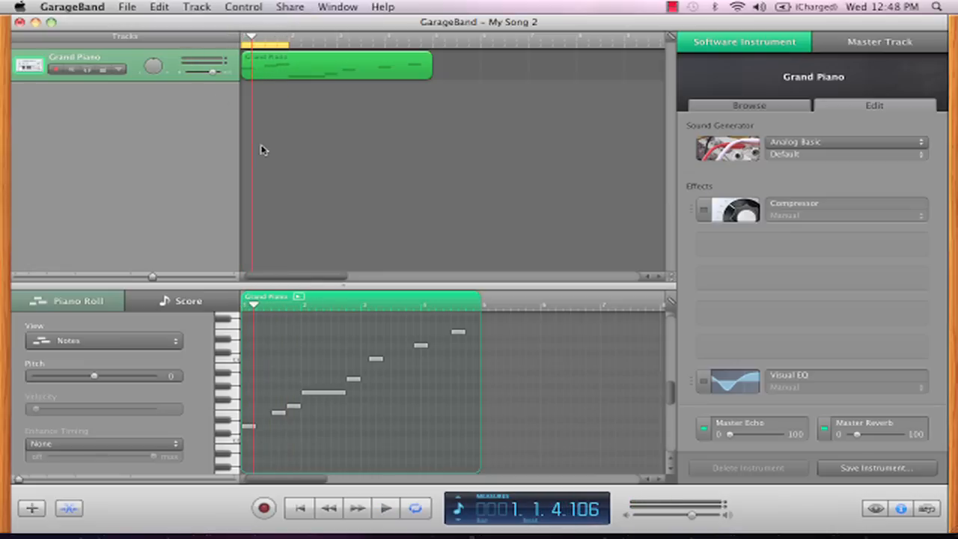
# Show the Grand Piano track's automation lane and examine the Analog Basic parameters available for automation, without adding any
pyautogui.click(120, 72)
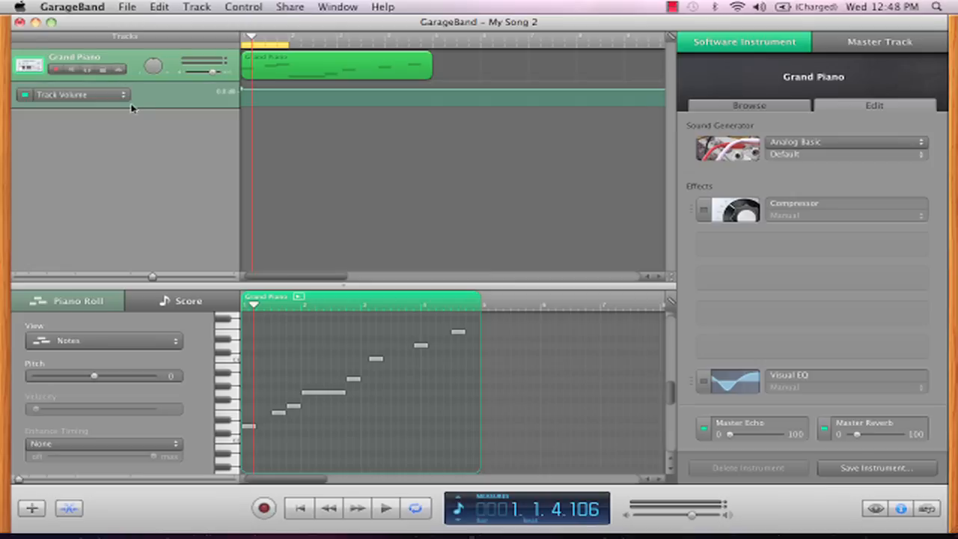
pyautogui.click(88, 94)
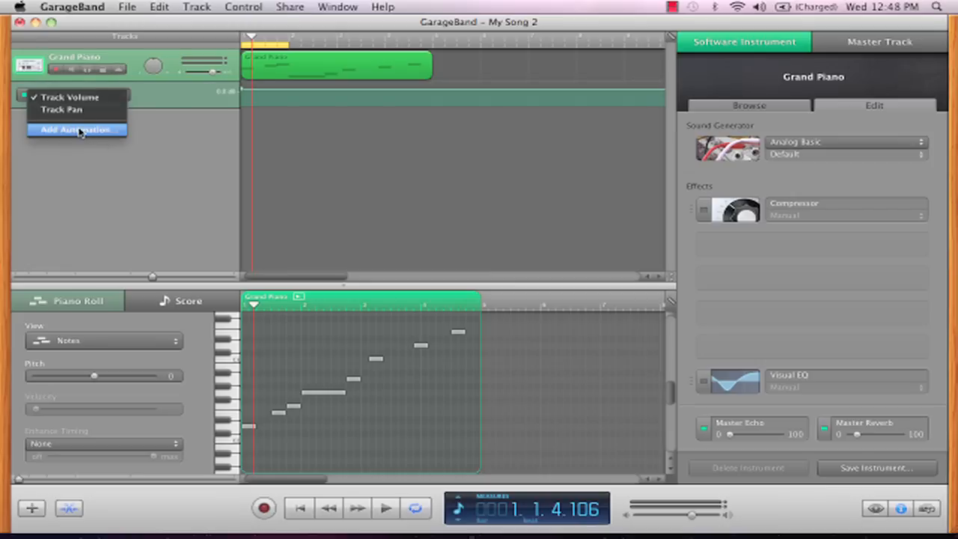
pyautogui.click(174, 180)
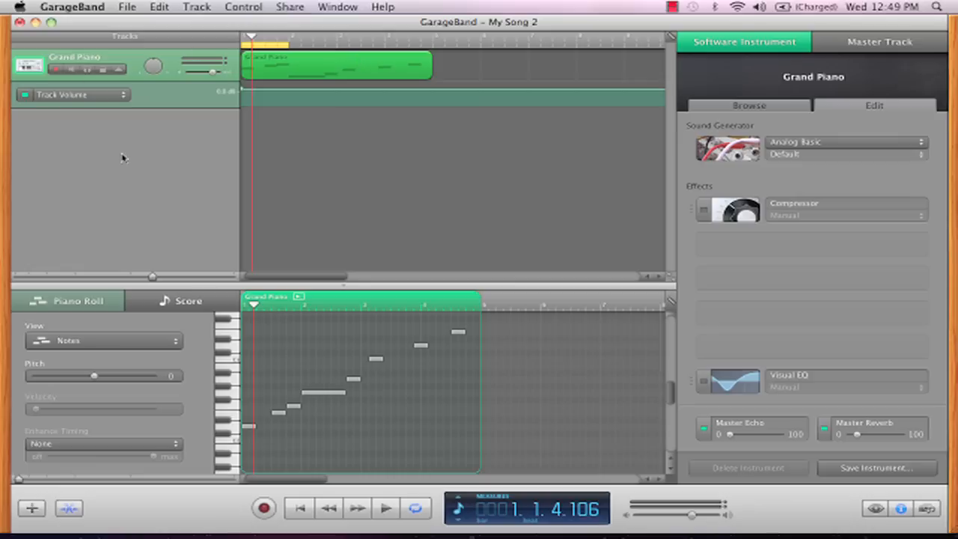
pyautogui.click(124, 97)
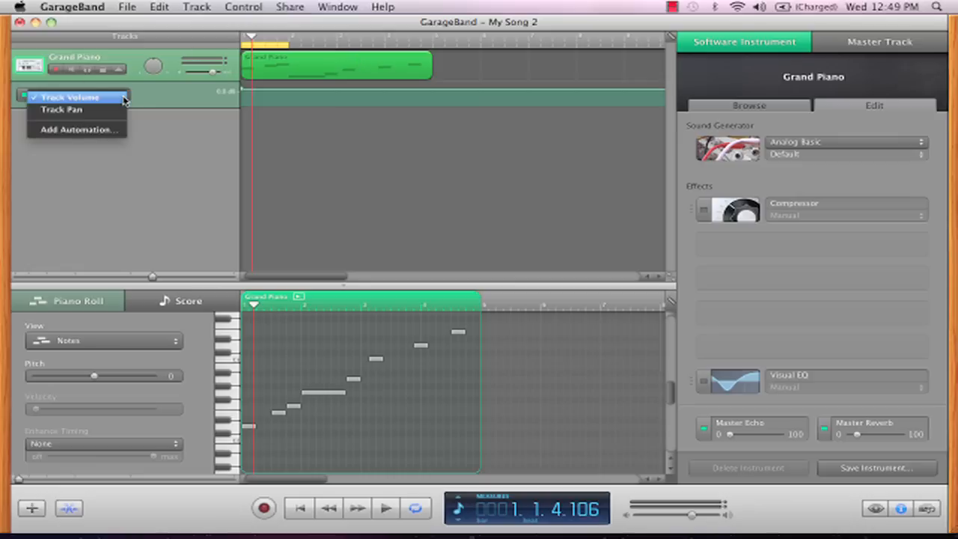
pyautogui.click(96, 133)
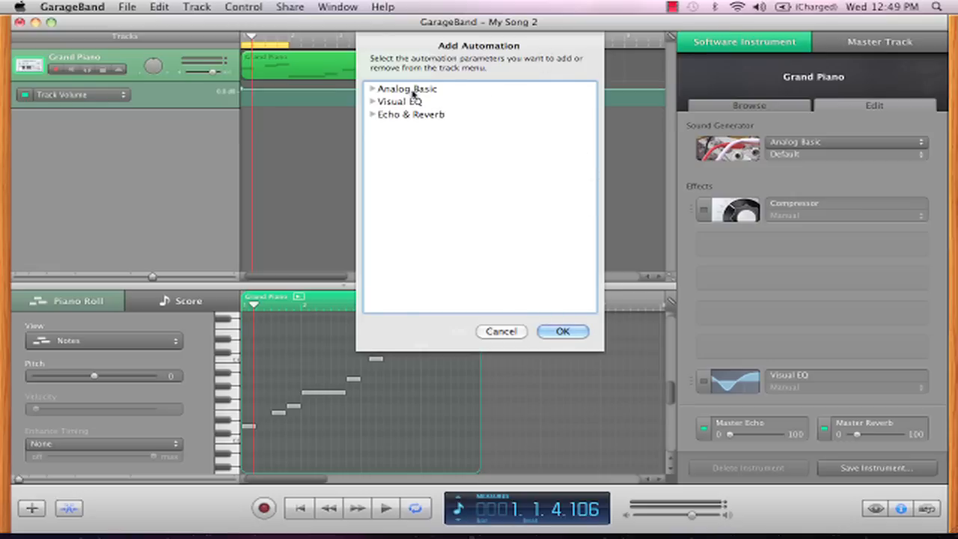
pyautogui.click(372, 88)
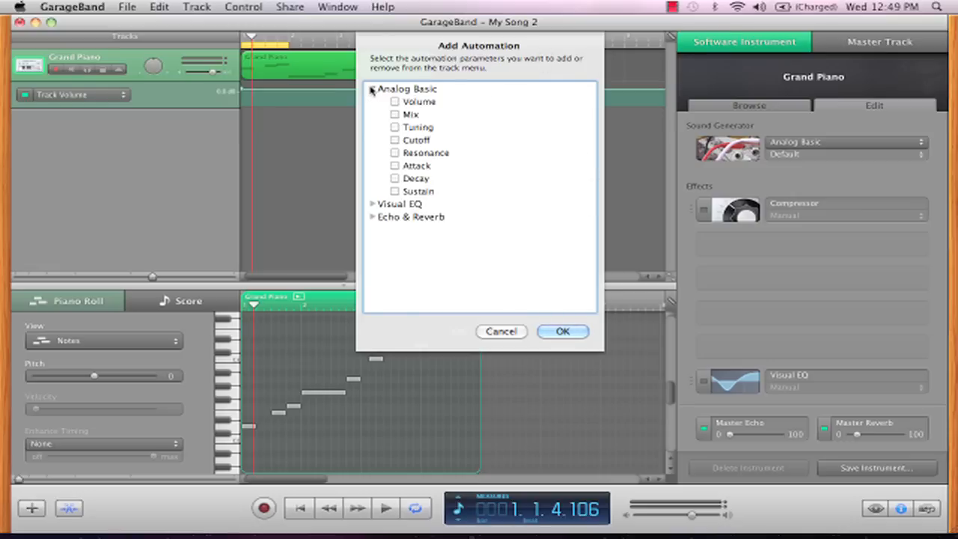
pyautogui.click(509, 332)
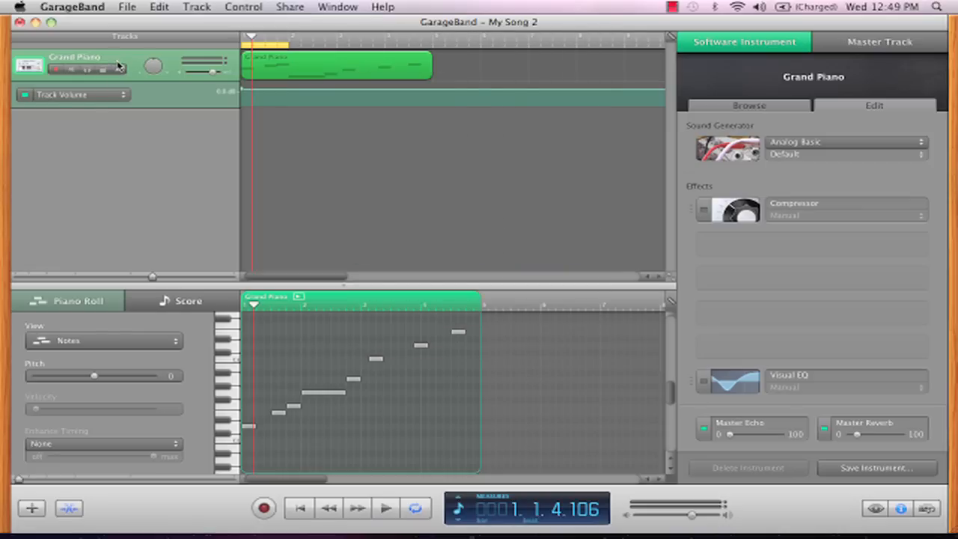
# Show the Grand Piano track's automation lane again and add the Analog Basic parameters Cutoff and Resonance to it
pyautogui.click(118, 69)
pyautogui.click(118, 69)
pyautogui.click(95, 98)
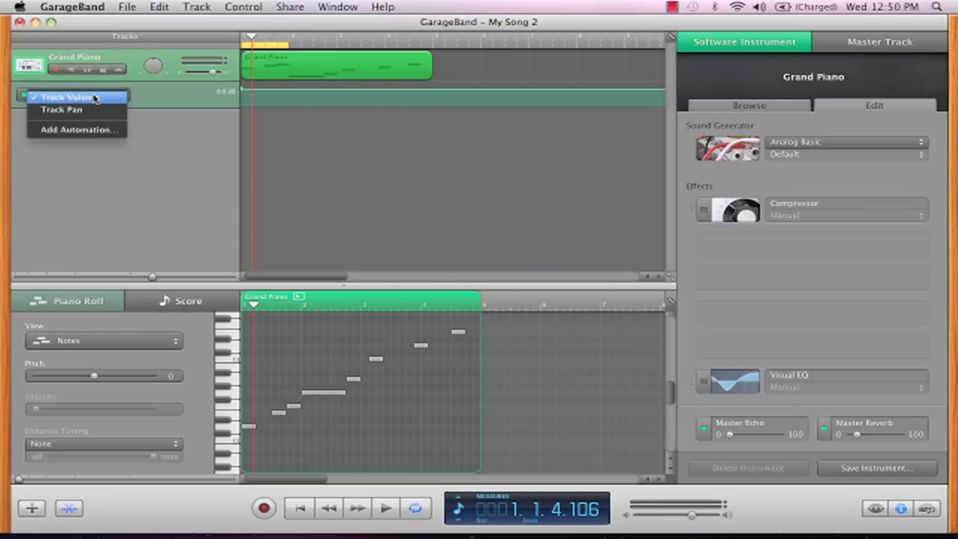
pyautogui.click(72, 132)
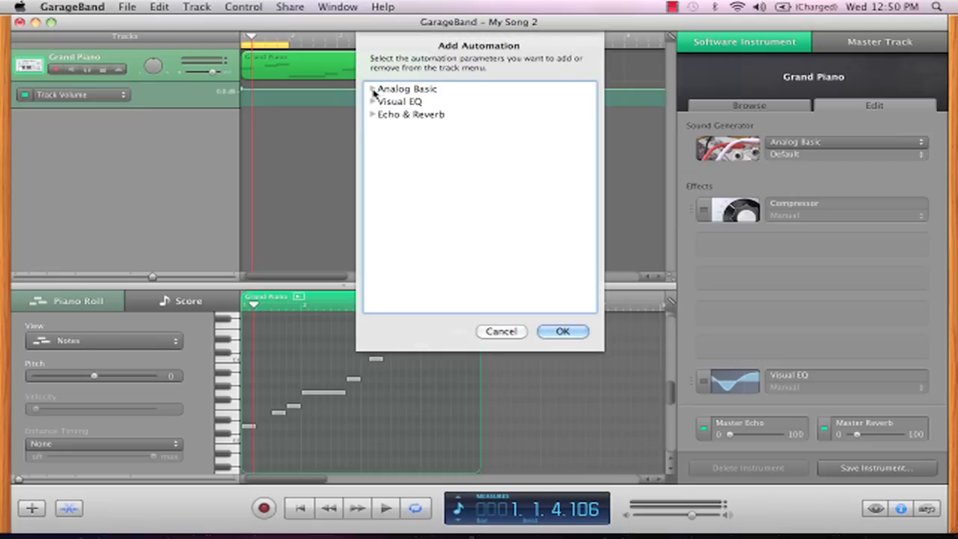
pyautogui.click(373, 89)
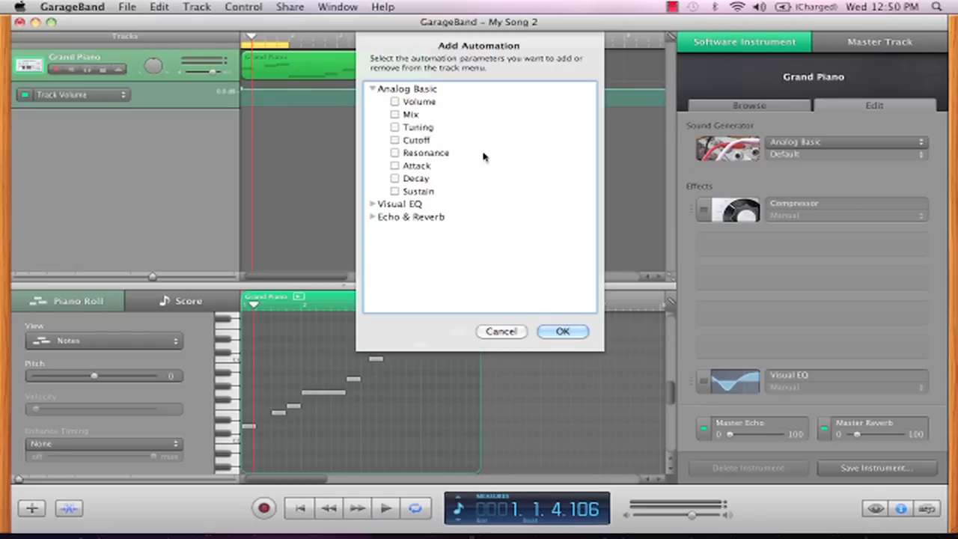
pyautogui.click(394, 141)
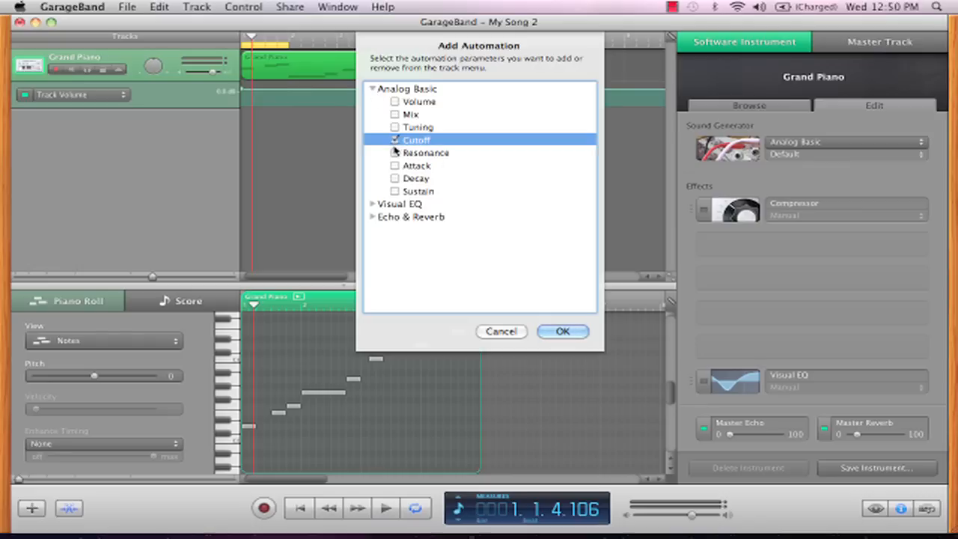
pyautogui.click(395, 153)
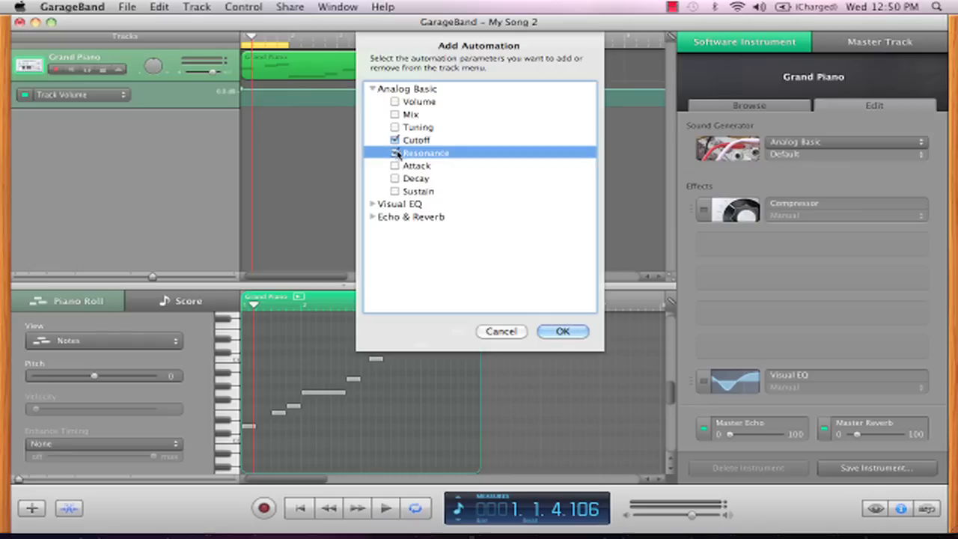
pyautogui.click(544, 333)
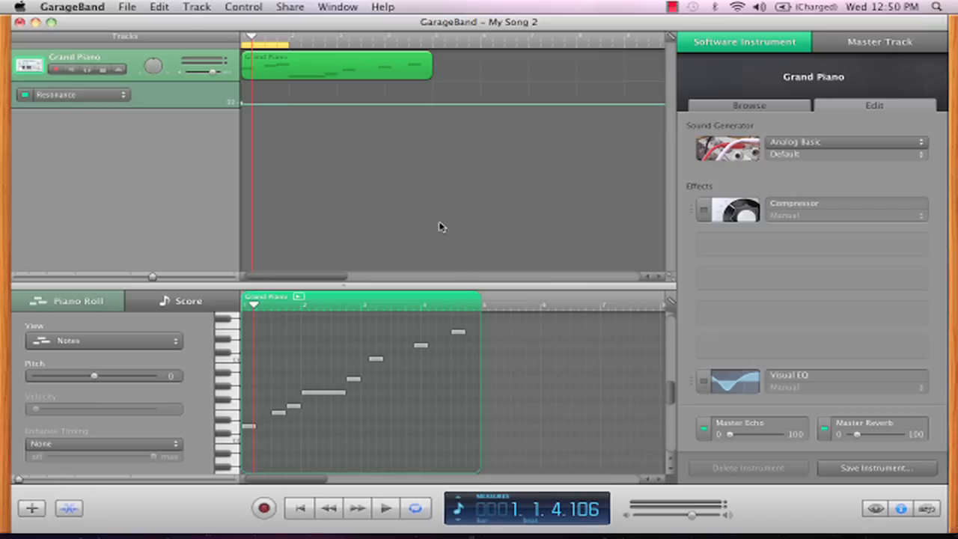
# Draw a Cutoff automation curve dipping to the minimum just before measure 2, peaking mid-measure 2 and falling to the minimum at about measure 4
pyautogui.click(90, 95)
pyautogui.click(85, 88)
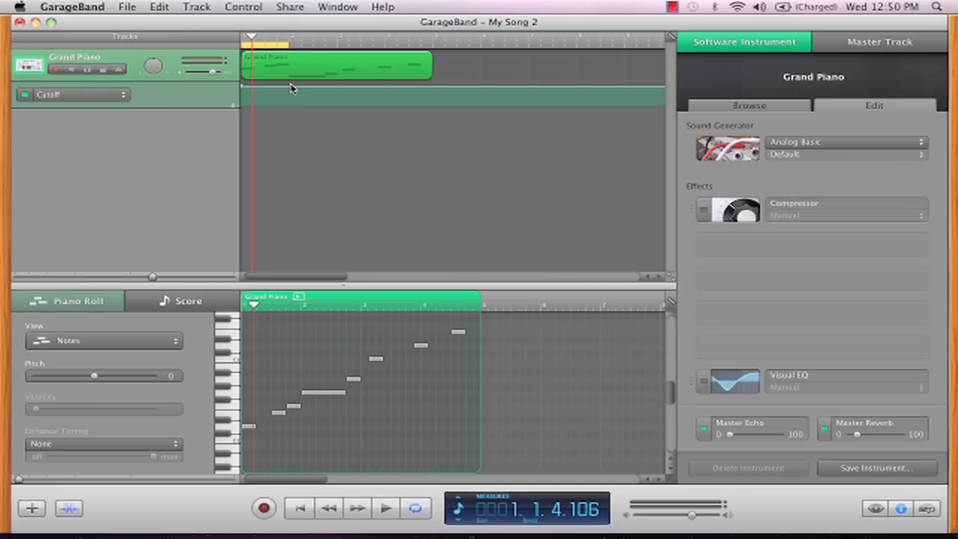
pyautogui.moveTo(290, 87); pyautogui.dragTo(317, 88)
pyautogui.click(332, 104)
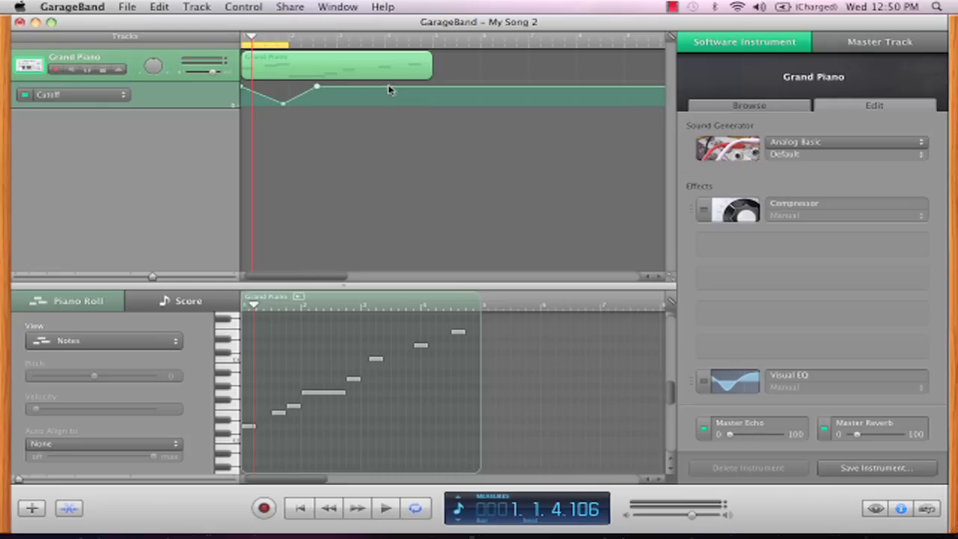
pyautogui.moveTo(386, 87); pyautogui.dragTo(384, 106)
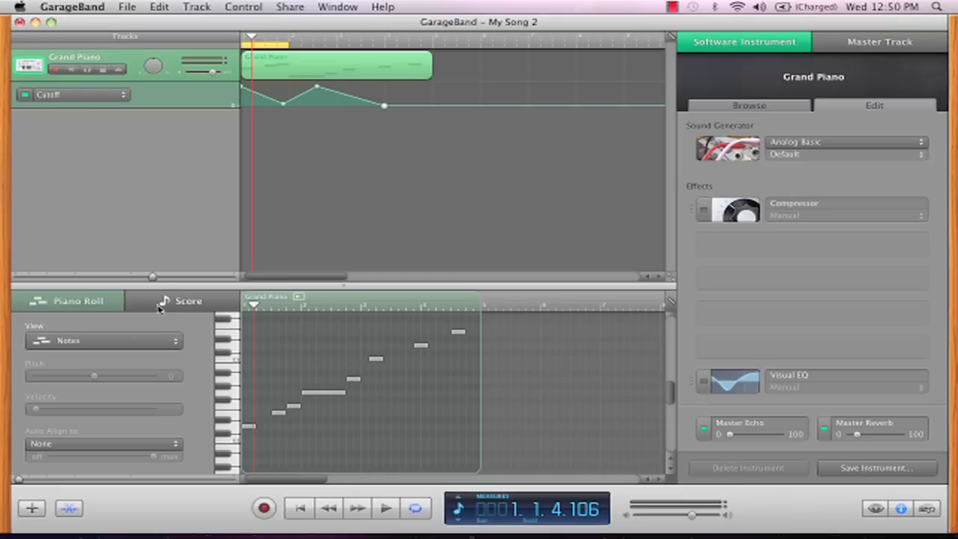
# Add a modulation point of about 107 near beat 2 of measure 1 in the region and play the loop from the start
pyautogui.click(162, 342)
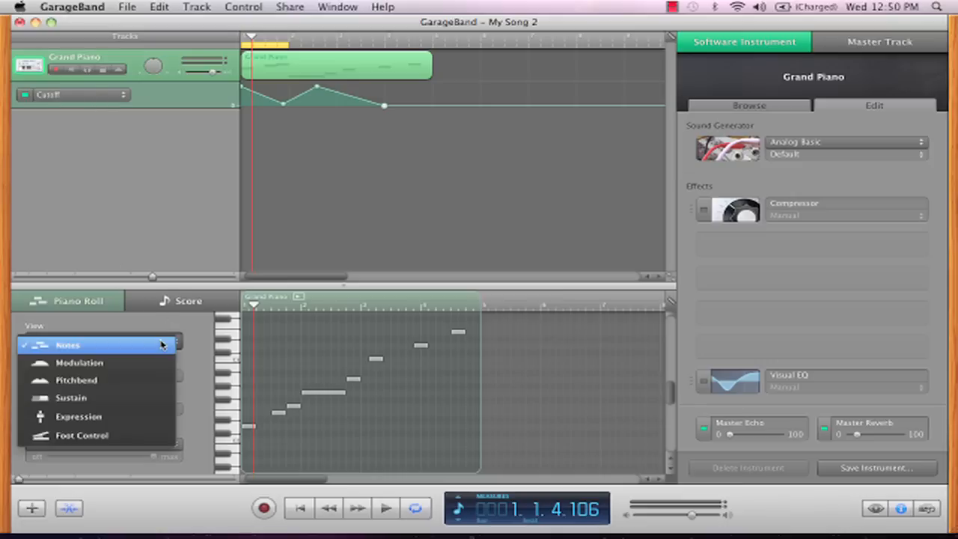
pyautogui.click(127, 364)
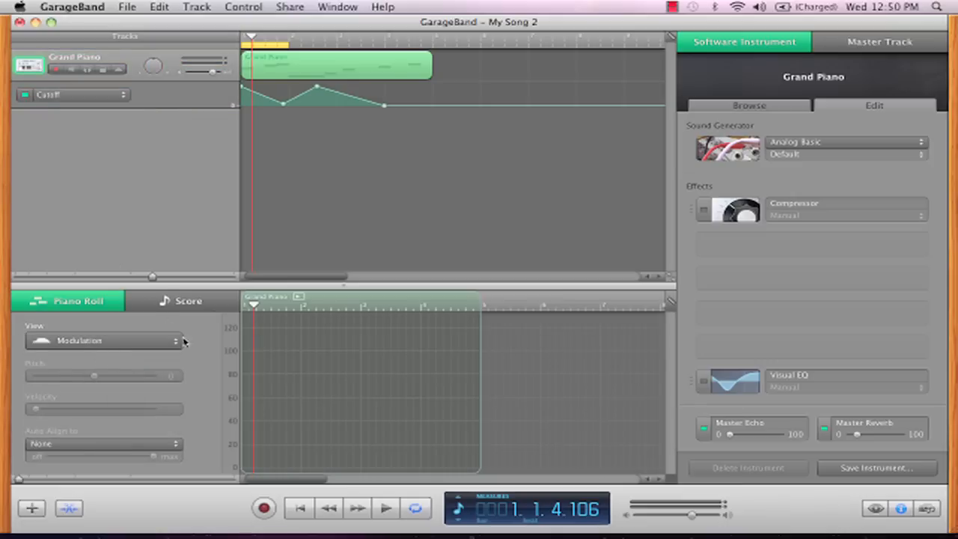
pyautogui.click(255, 342)
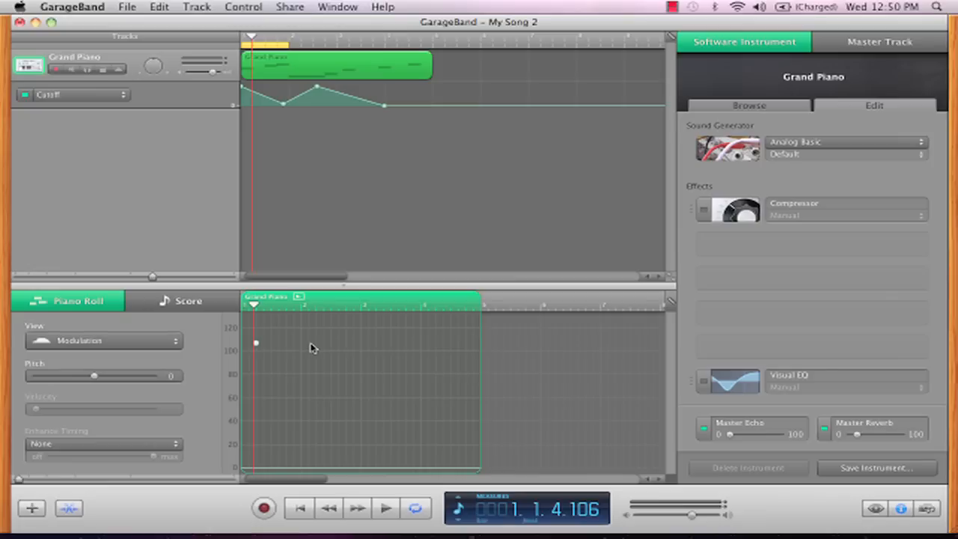
pyautogui.press('Return')
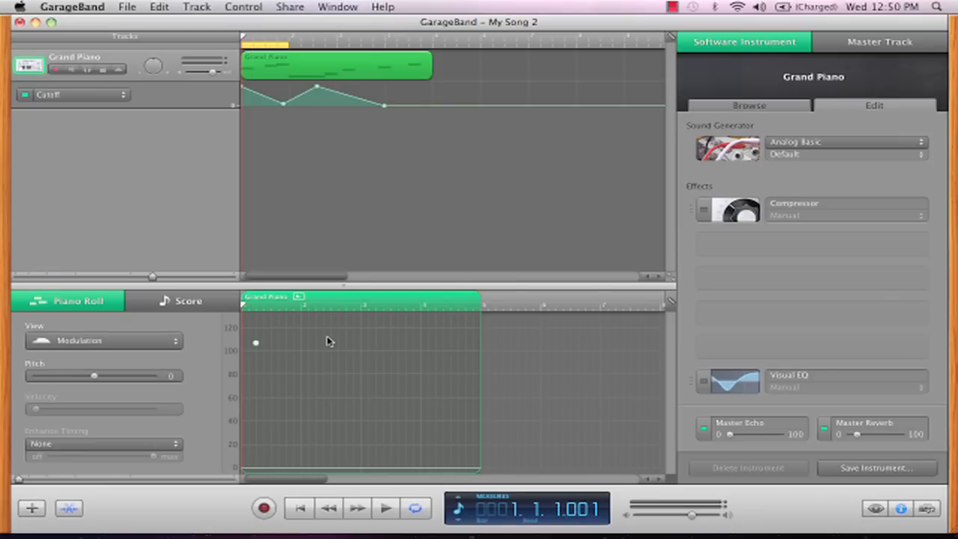
pyautogui.press('space')
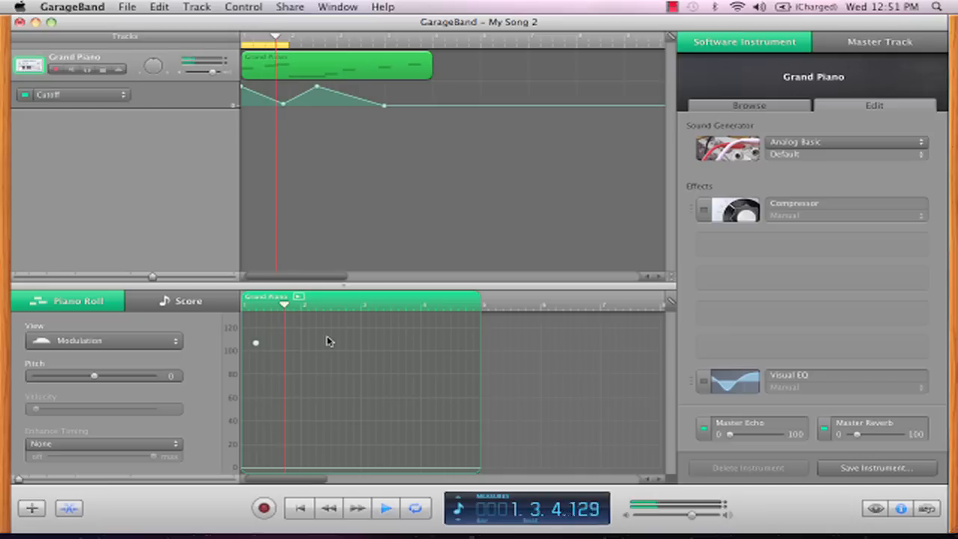
pyautogui.press('space')
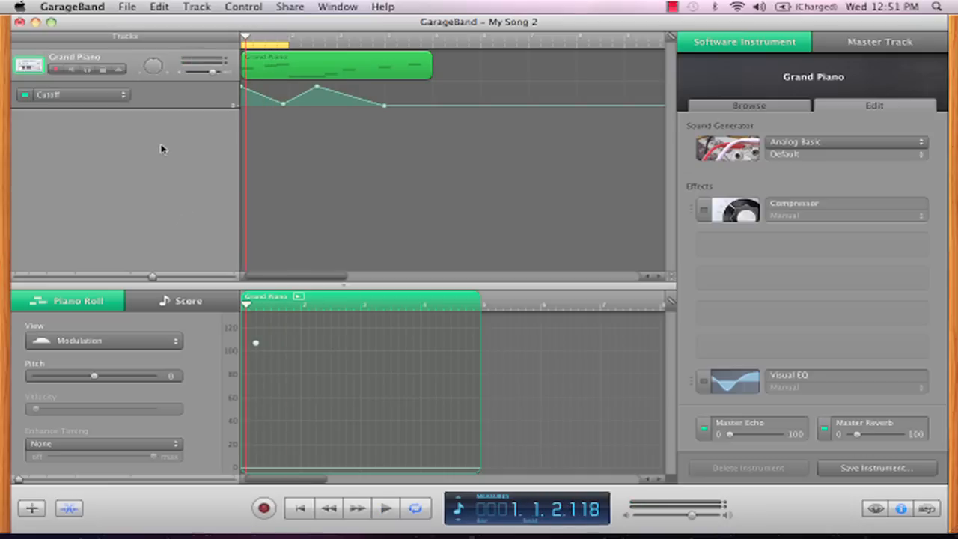
# Raise the Resonance automation to the maximum with a point at about beat 2 of measure 1, playing the loop to hear it
pyautogui.click(89, 90)
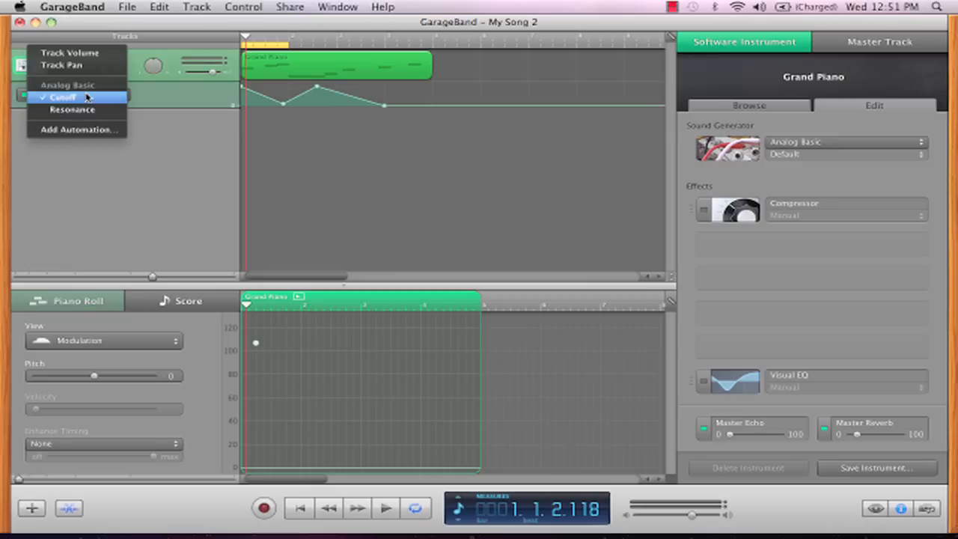
pyautogui.click(88, 111)
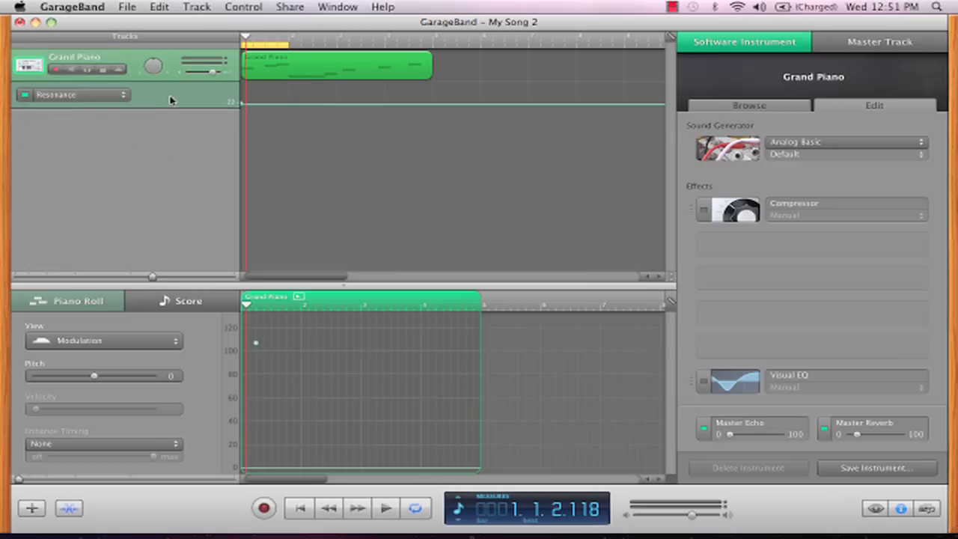
pyautogui.moveTo(289, 103); pyautogui.dragTo(284, 92)
pyautogui.press('space')
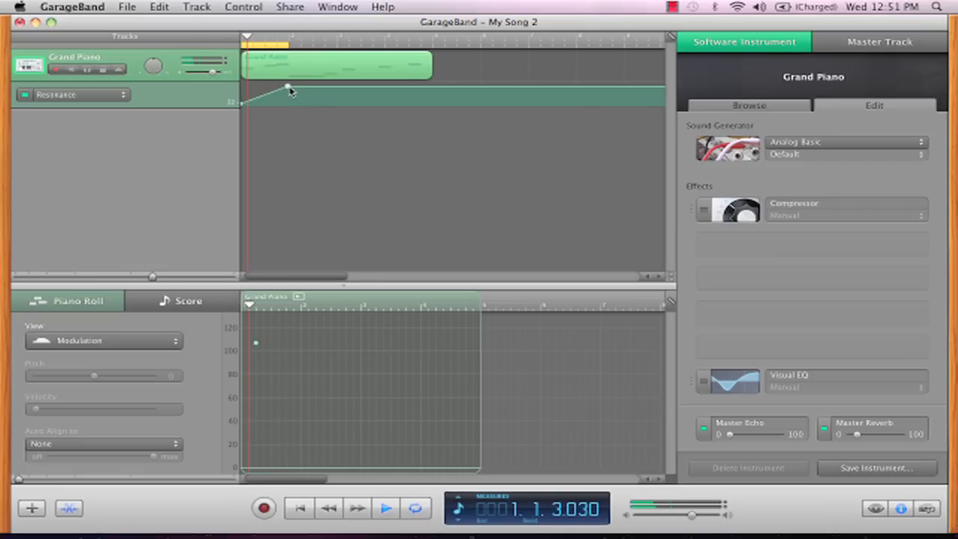
pyautogui.moveTo(286, 91); pyautogui.dragTo(256, 85)
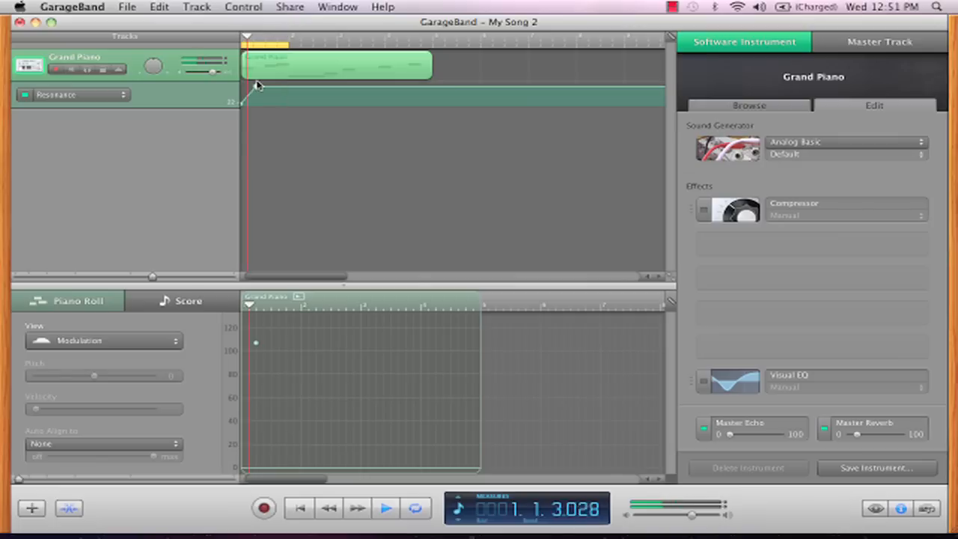
pyautogui.press('space')
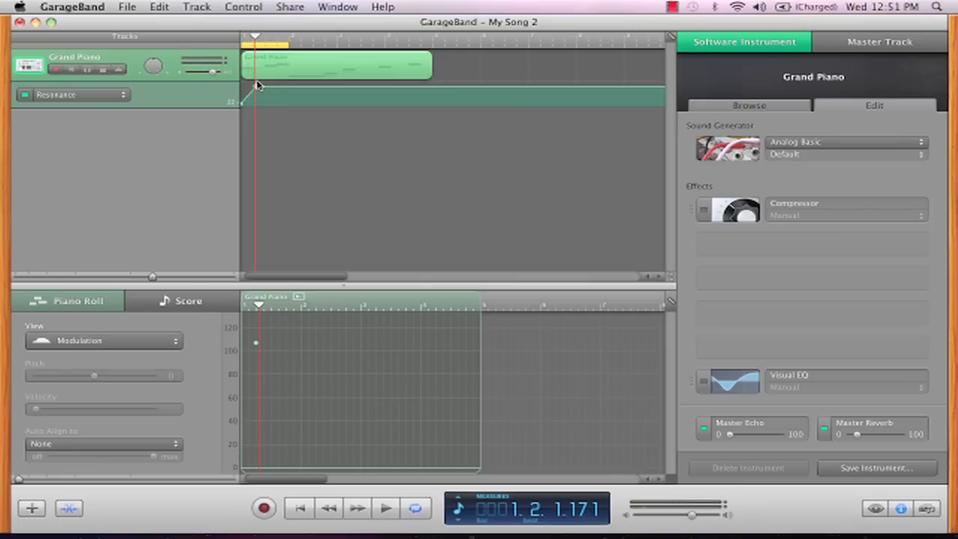